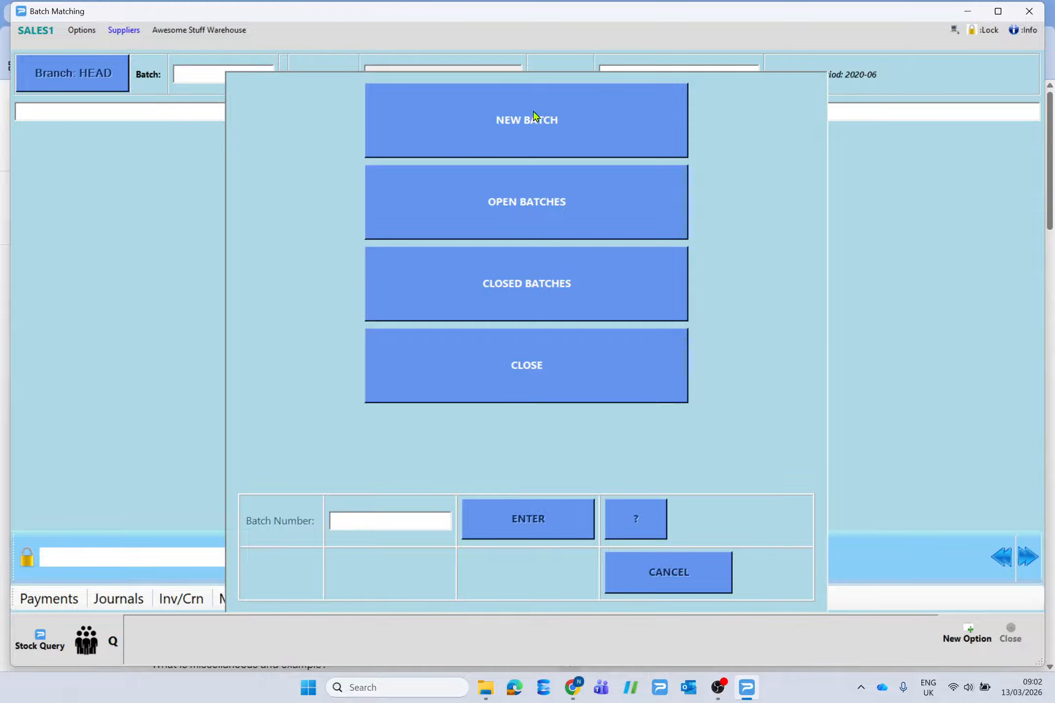
# Step: Create a new batch and give it the description "March Overhead Expenses"
pyautogui.click(595, 123)
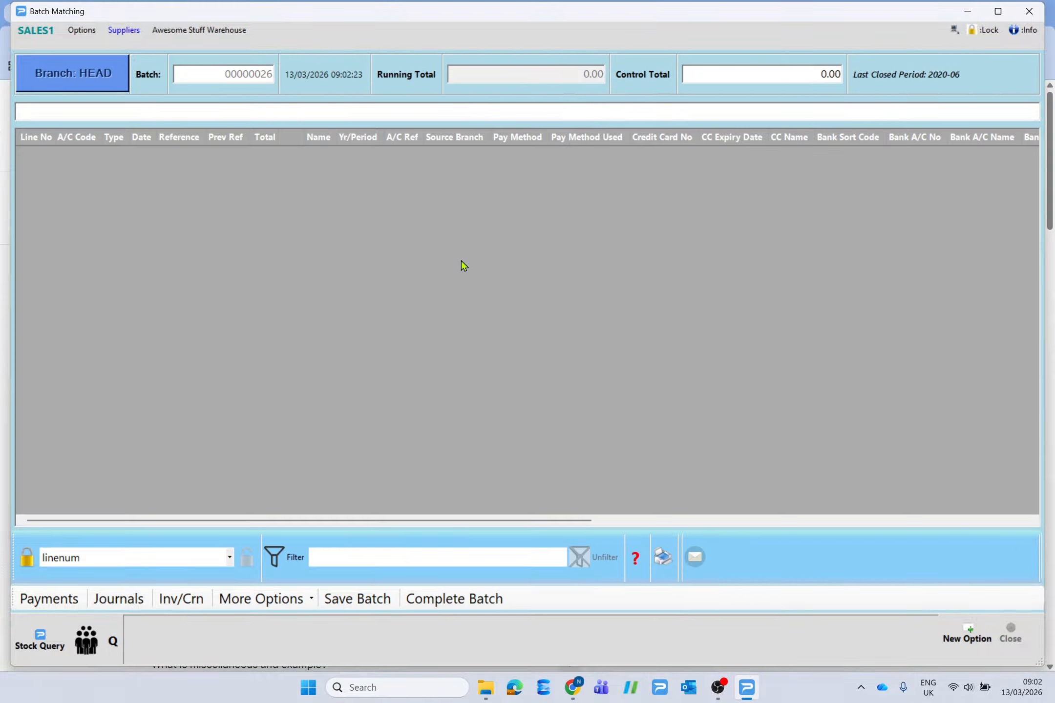
pyautogui.click(55, 112)
pyautogui.write('March Overhead expenses')
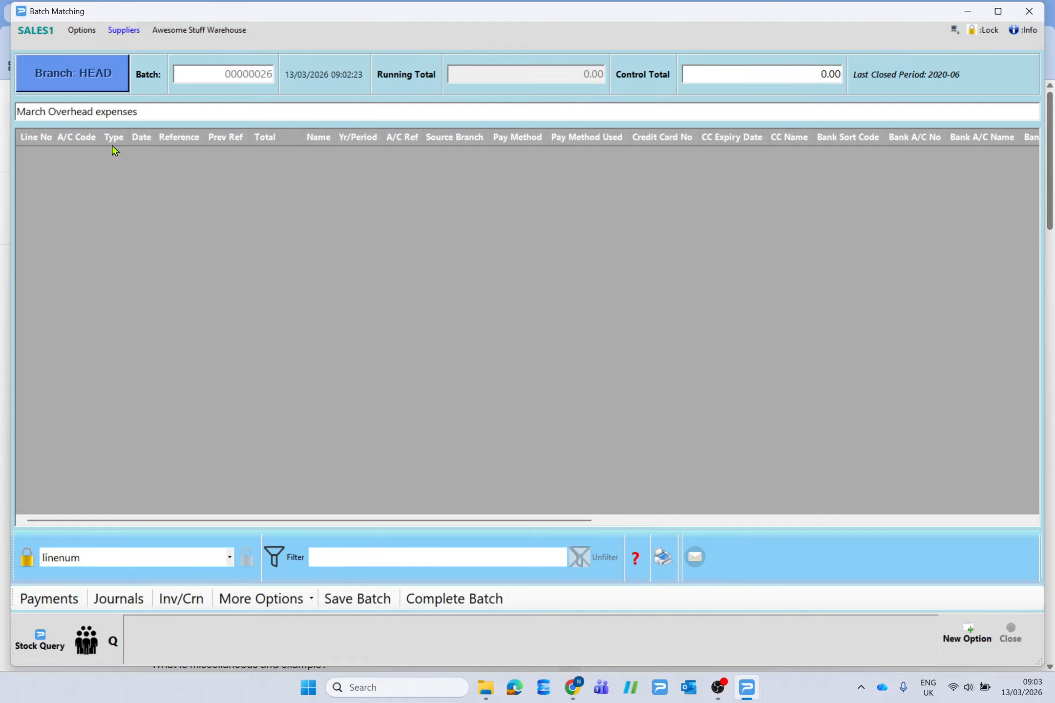
pyautogui.click(101, 111)
pyautogui.press('BackSpace')
pyautogui.write('E')
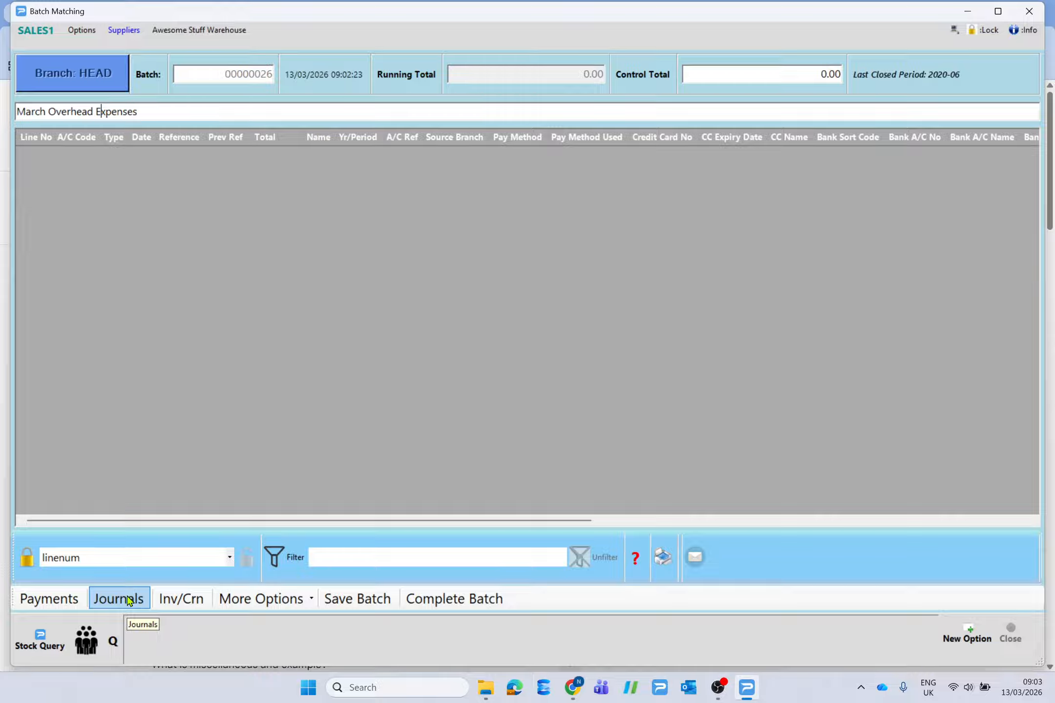
# Step: Start an invoice/credit note entry in the batch for account ZMISC and date it 31 March 2026
pyautogui.click(187, 603)
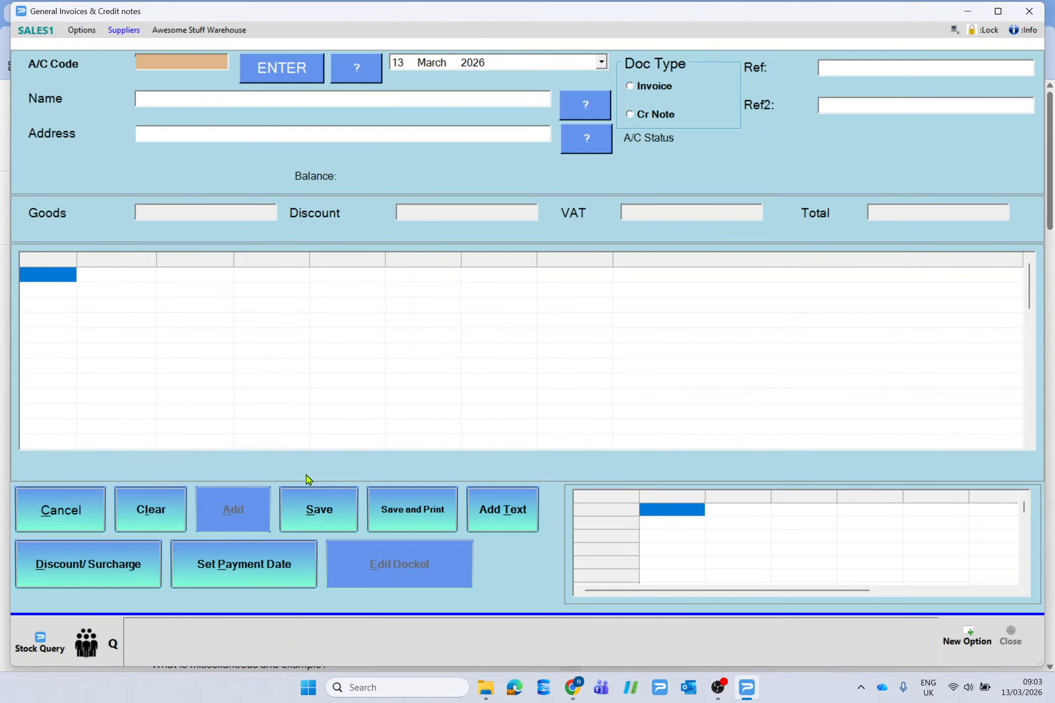
pyautogui.click(173, 64)
pyautogui.write('ZMISC')
pyautogui.press('Return')
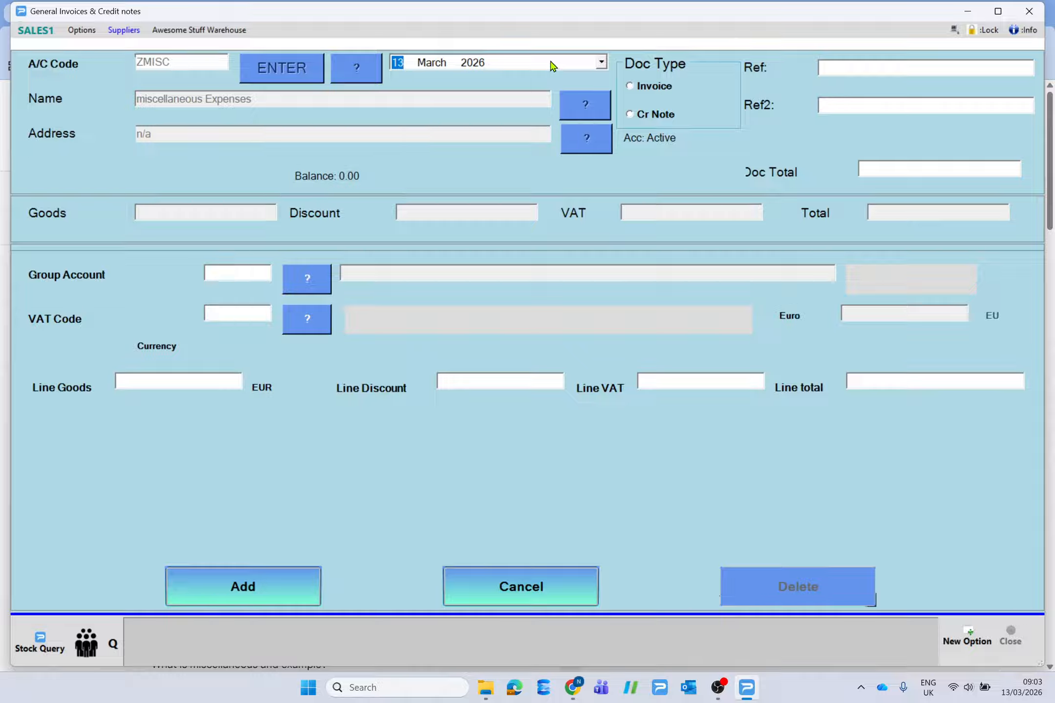
pyautogui.click(602, 62)
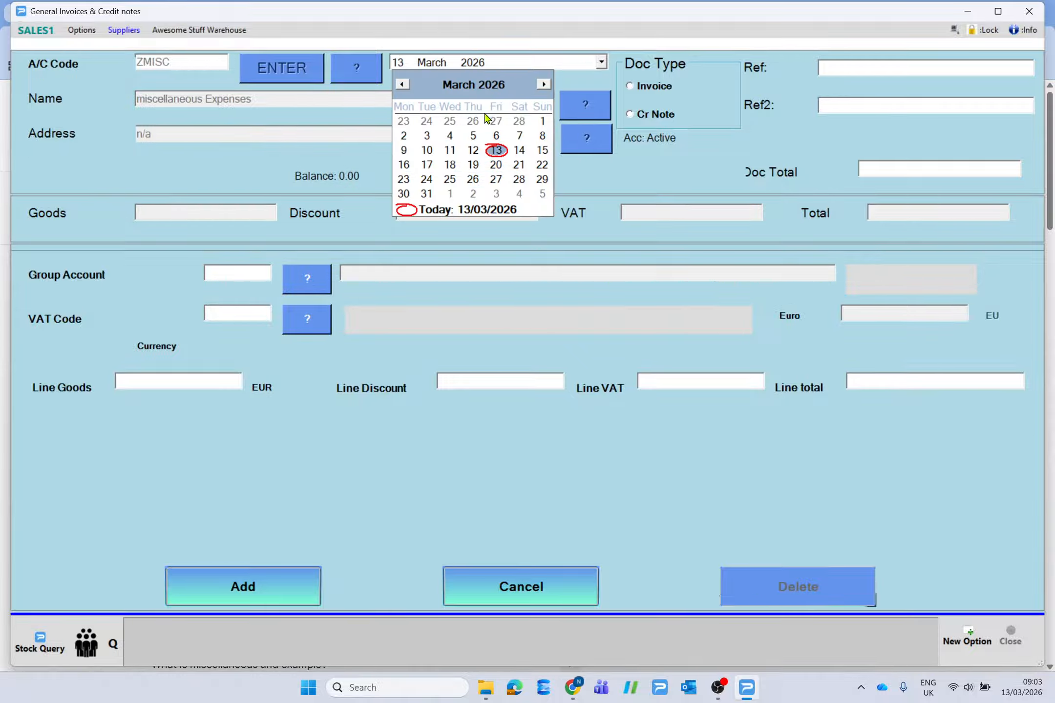
pyautogui.click(427, 195)
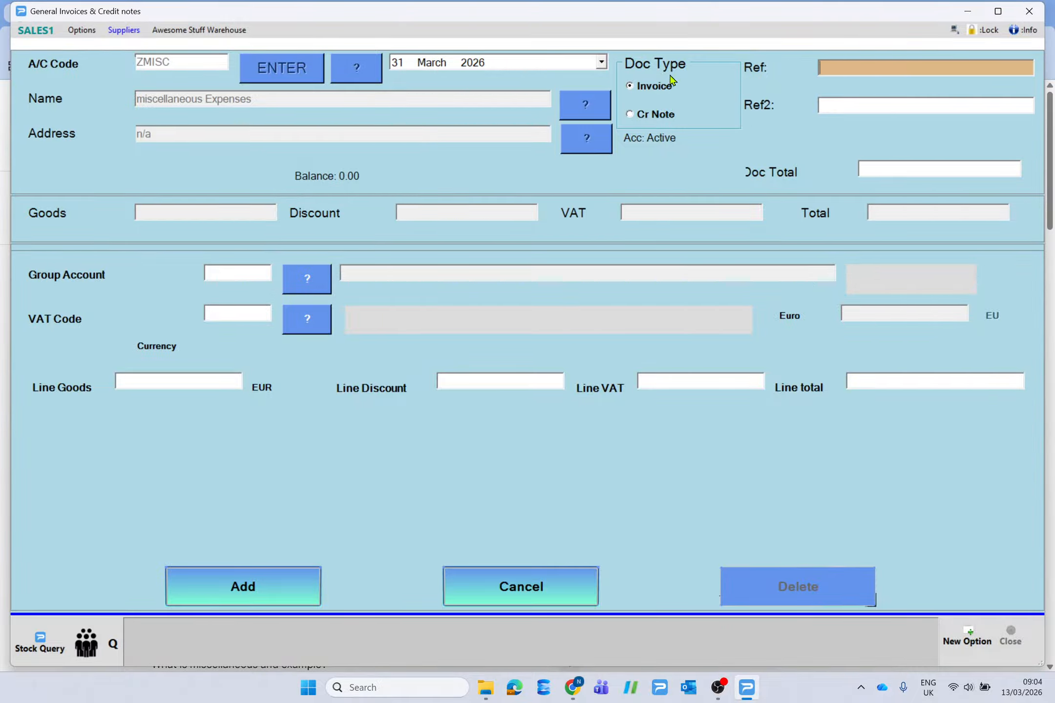
# Step: Set the document type to Invoice and enter MARCH as its reference
pyautogui.click(635, 117)
pyautogui.click(638, 86)
pyautogui.write('MISC')
pyautogui.press('BackSpace')
pyautogui.press('BackSpace')
pyautogui.press('BackSpace')
pyautogui.write('ARCH')
# Step: Assign the invoice line to group account 030 MOTOR EXP. with VAT code P07, VAT NON RESALE 23%
pyautogui.click(306, 275)
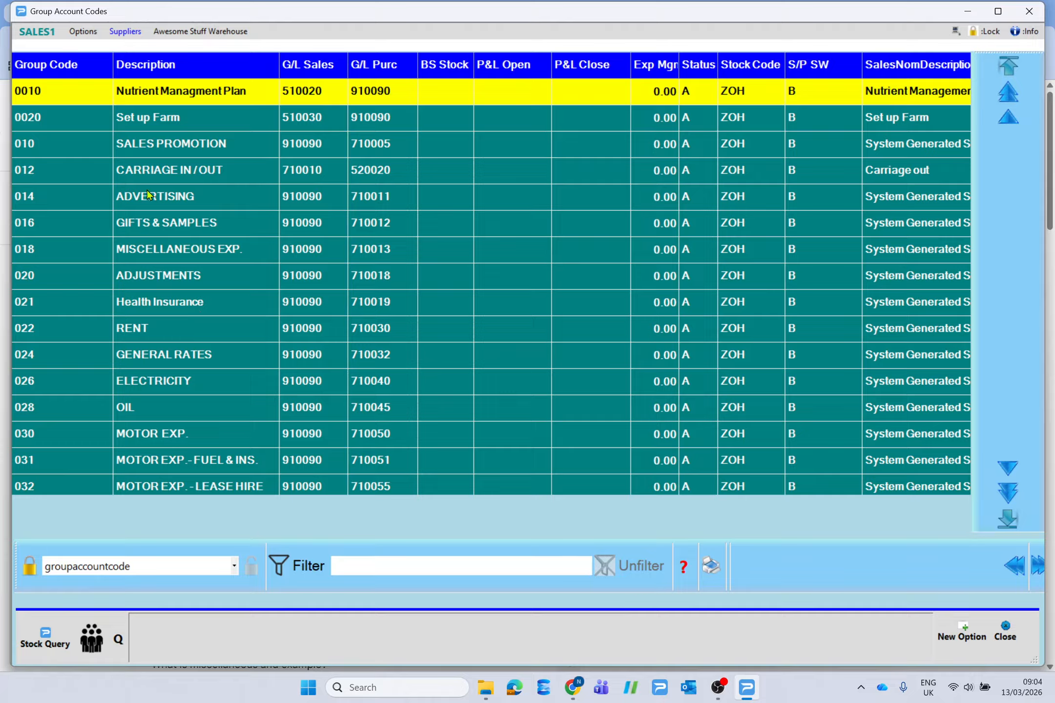
pyautogui.doubleClick(159, 435)
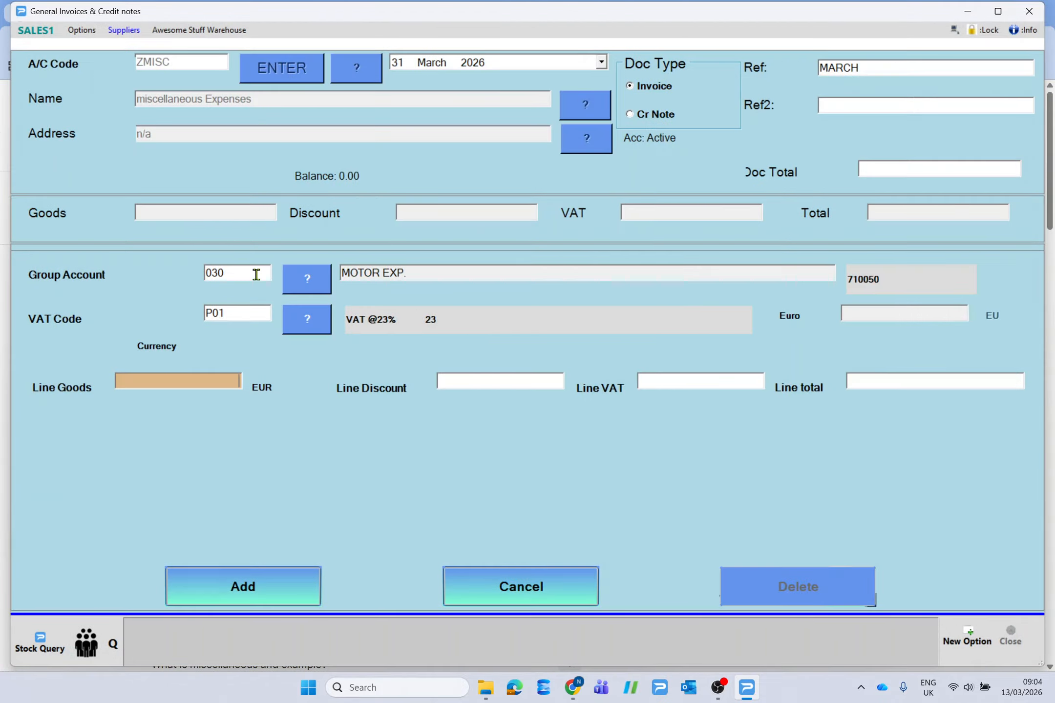
pyautogui.click(317, 324)
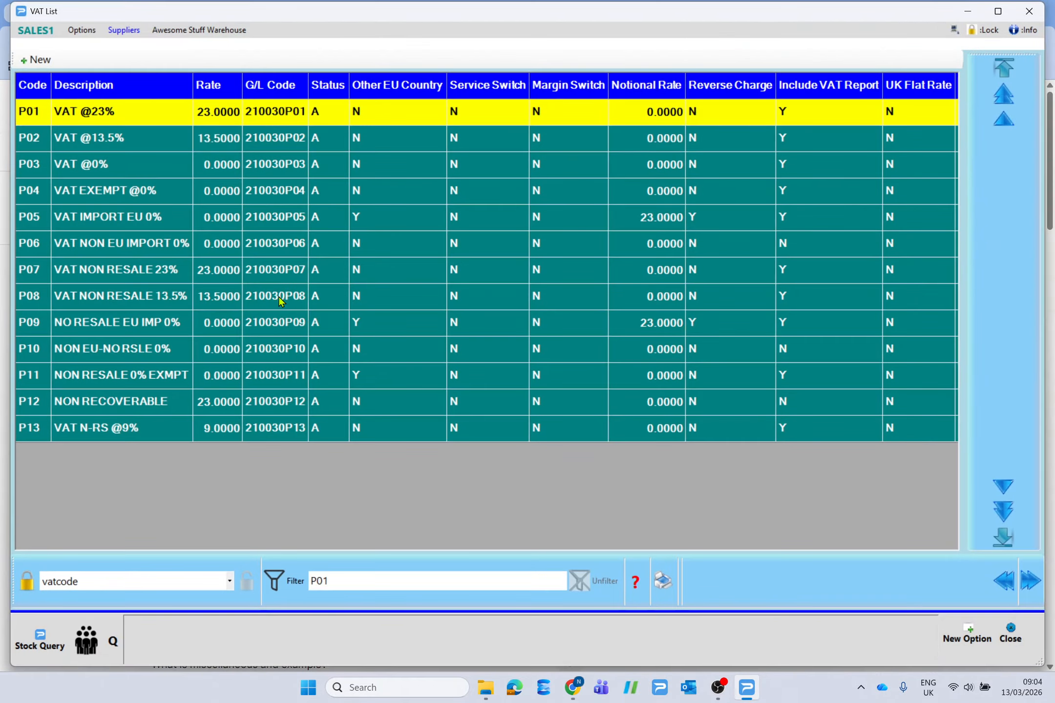
pyautogui.click(1009, 634)
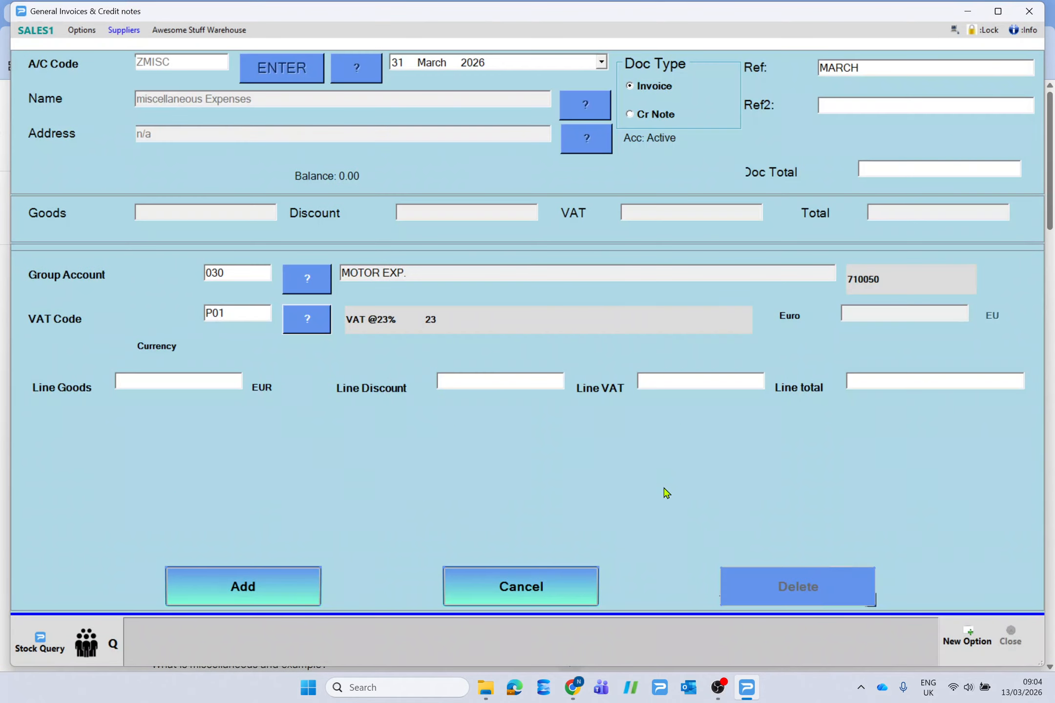
pyautogui.click(291, 326)
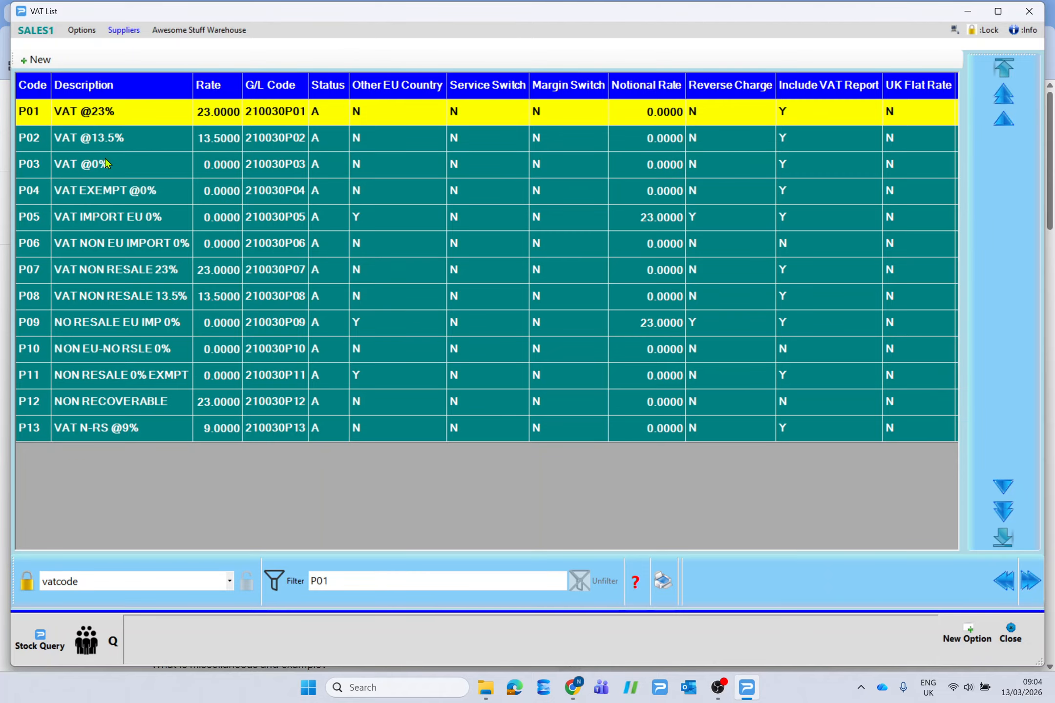
pyautogui.doubleClick(109, 282)
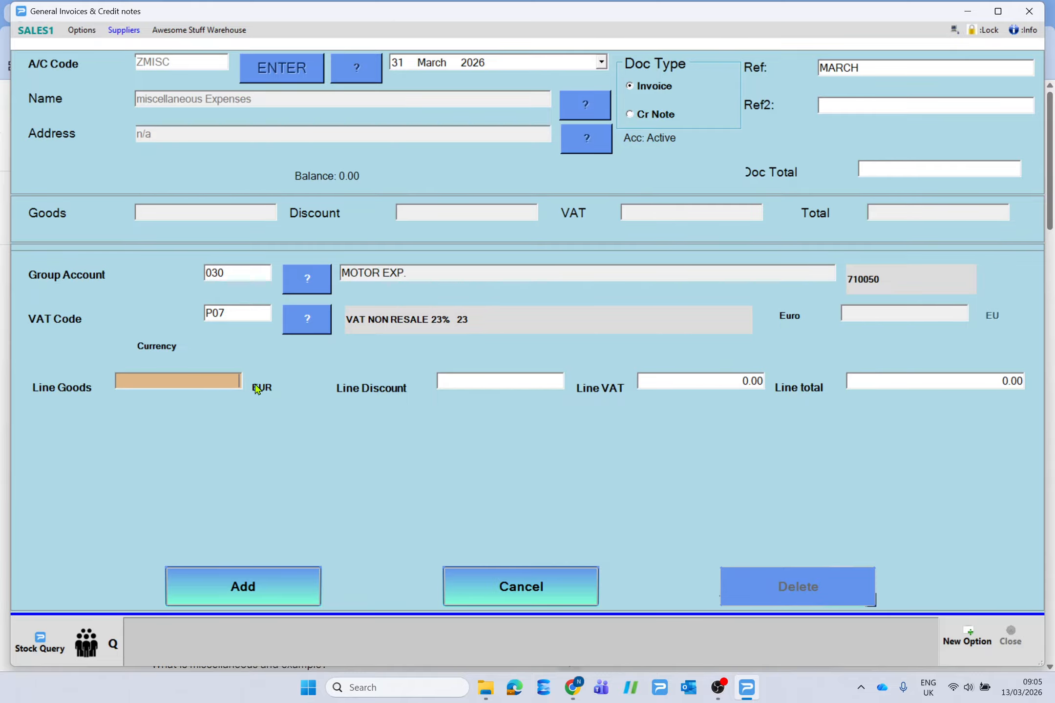
# Step: Set the motor expense line total to 120.35 and add the line to the invoice
pyautogui.click(467, 383)
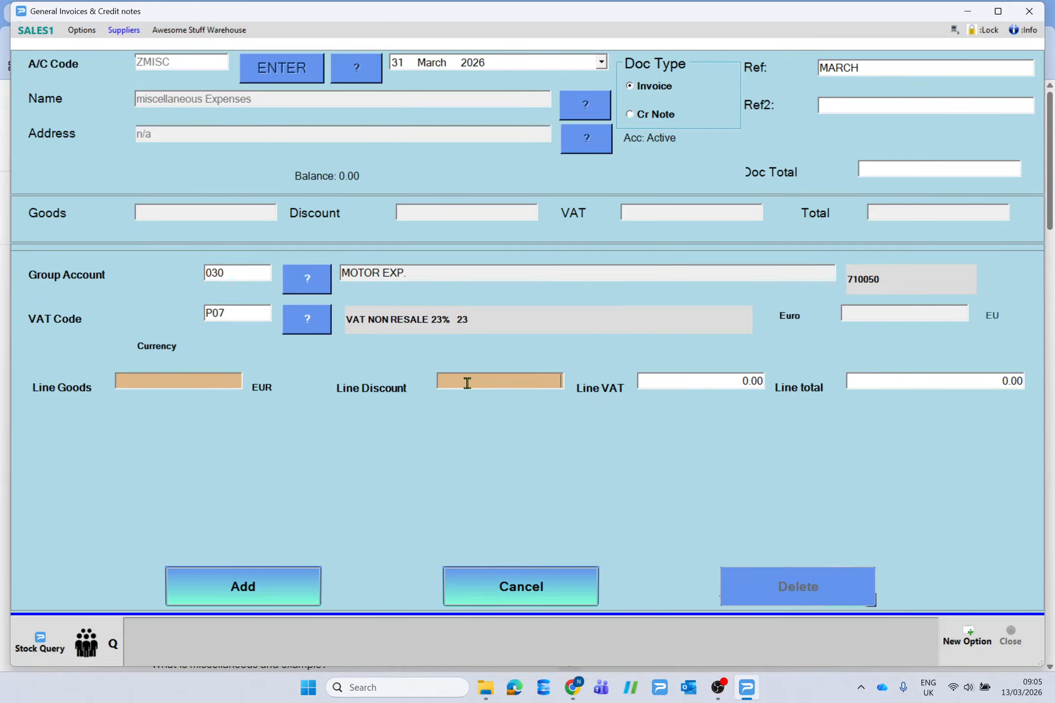
pyautogui.click(728, 384)
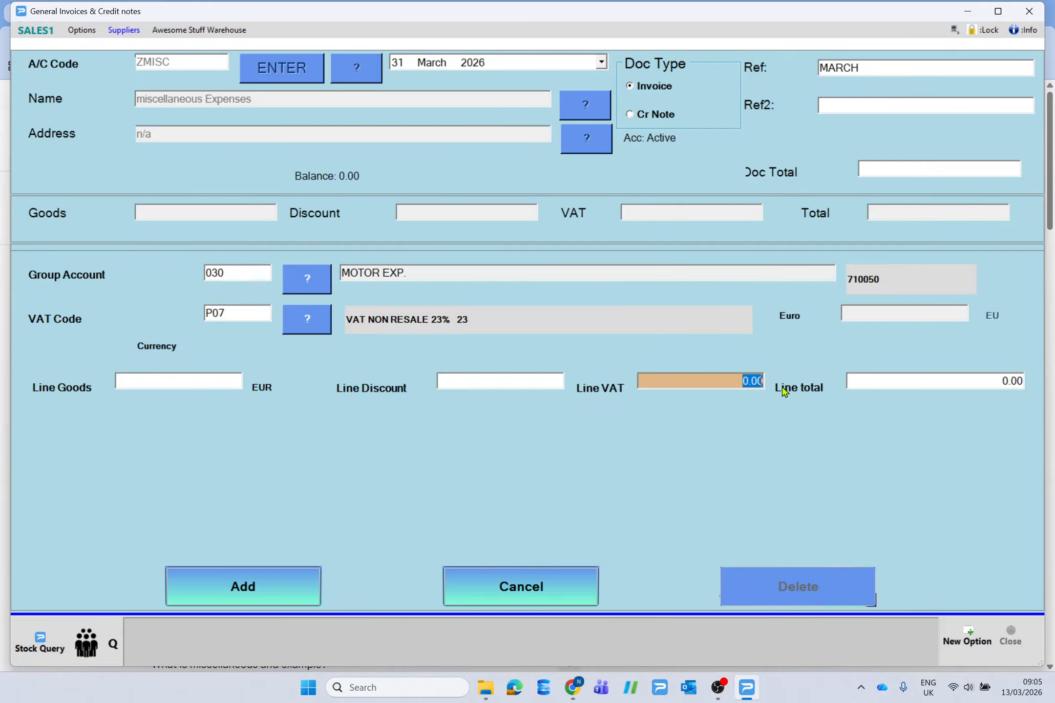
pyautogui.click(953, 385)
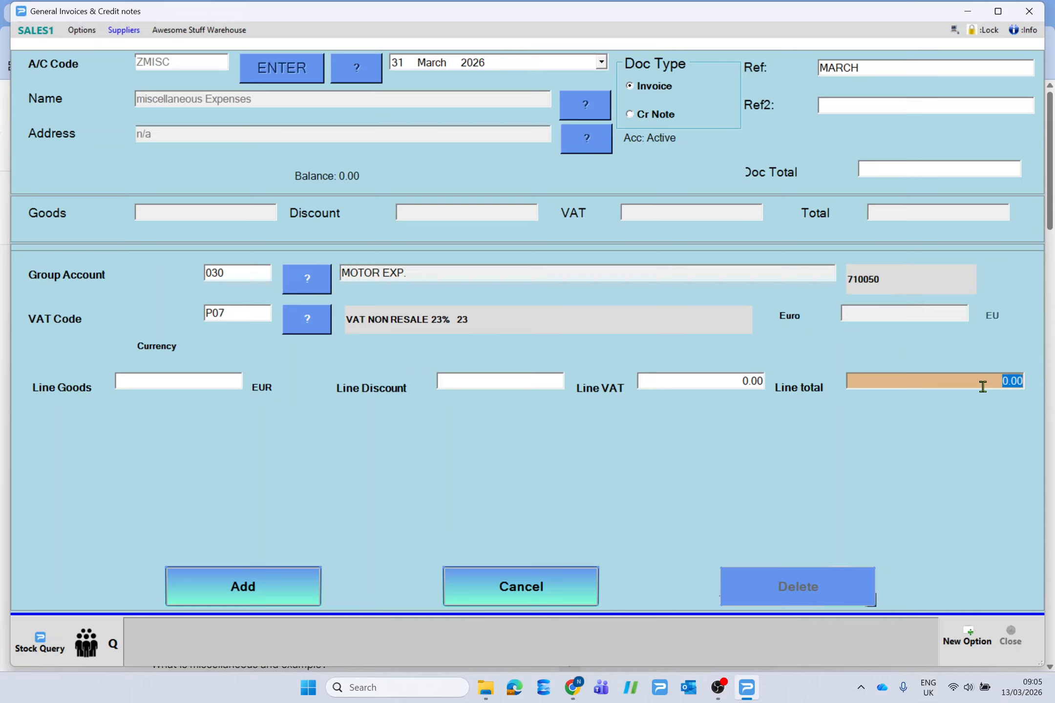
pyautogui.write('120.35')
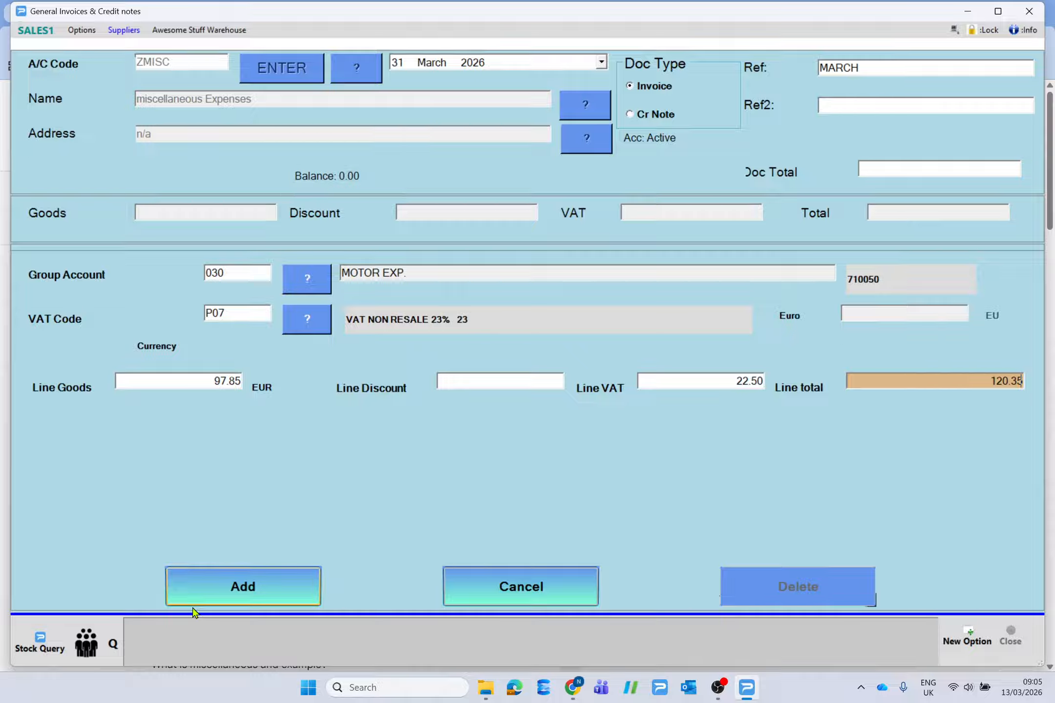
pyautogui.click(254, 593)
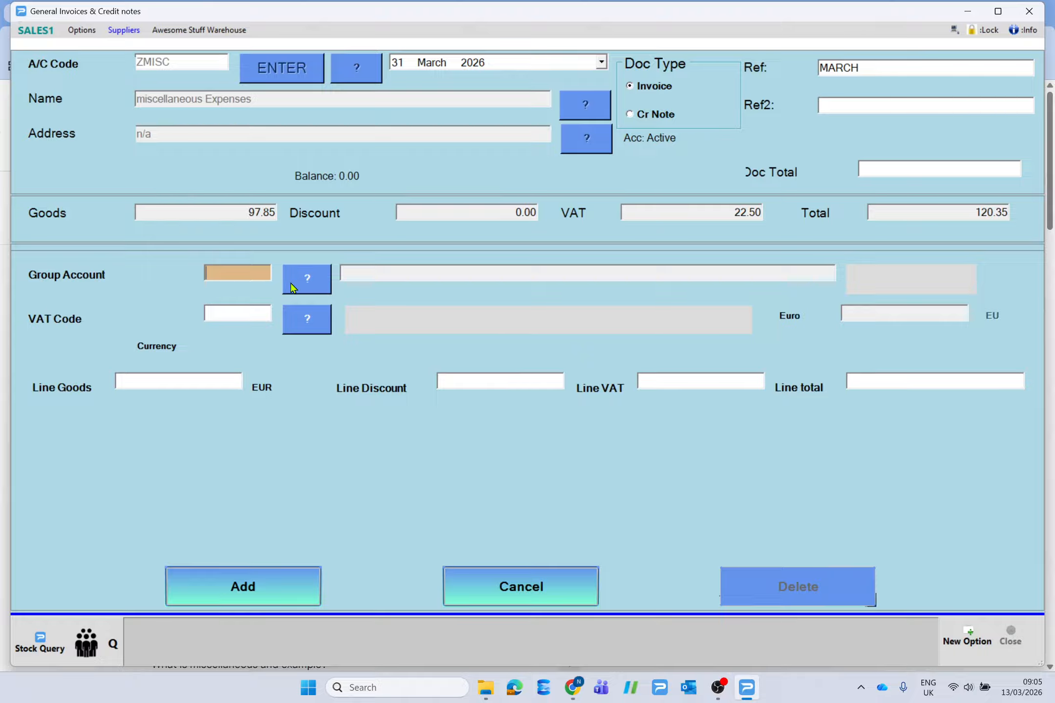
# Step: Add a second invoice line for group account 038 TRAVELL & HOTEL with a line total of 25
pyautogui.click(318, 284)
pyautogui.scroll(-2, 237, 358)
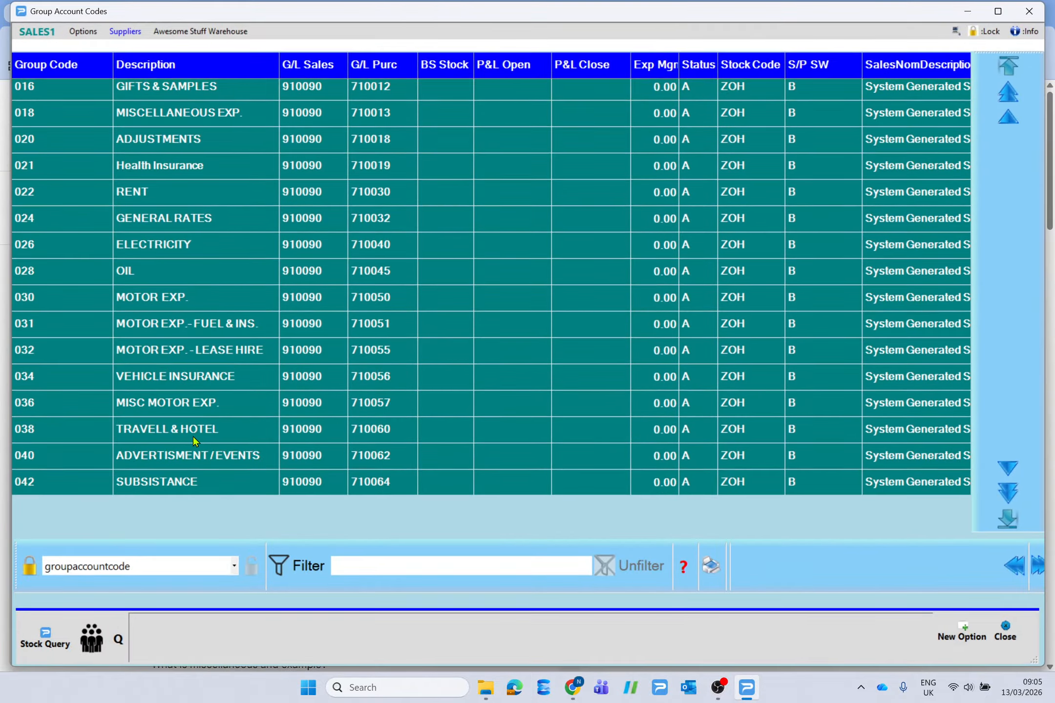
pyautogui.doubleClick(169, 433)
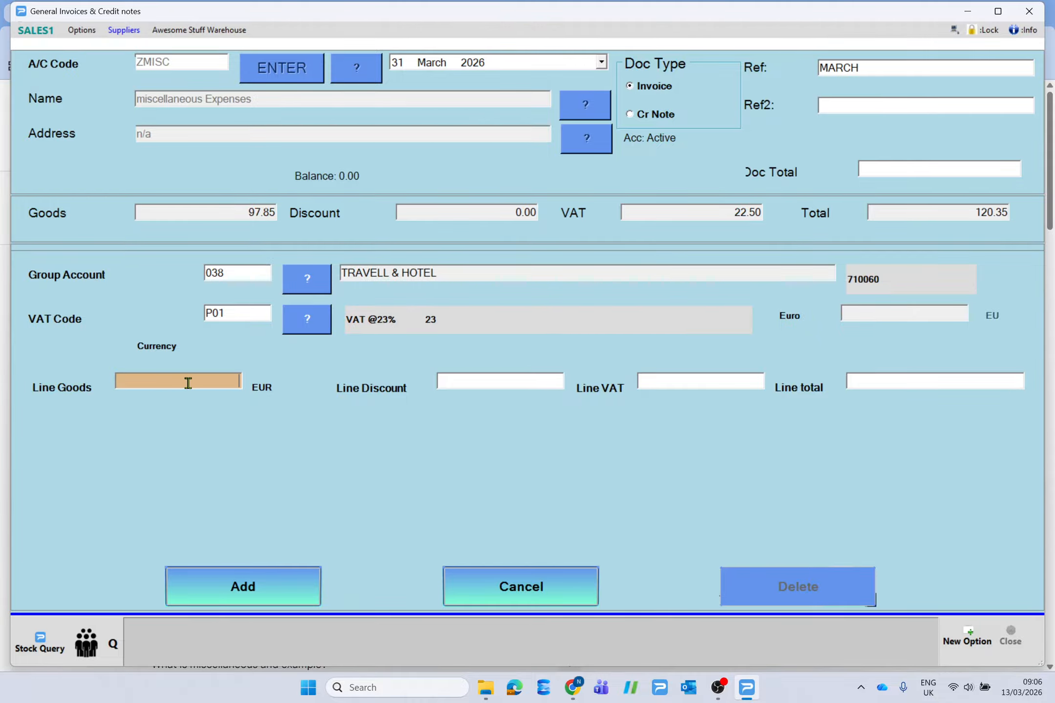
pyautogui.click(909, 383)
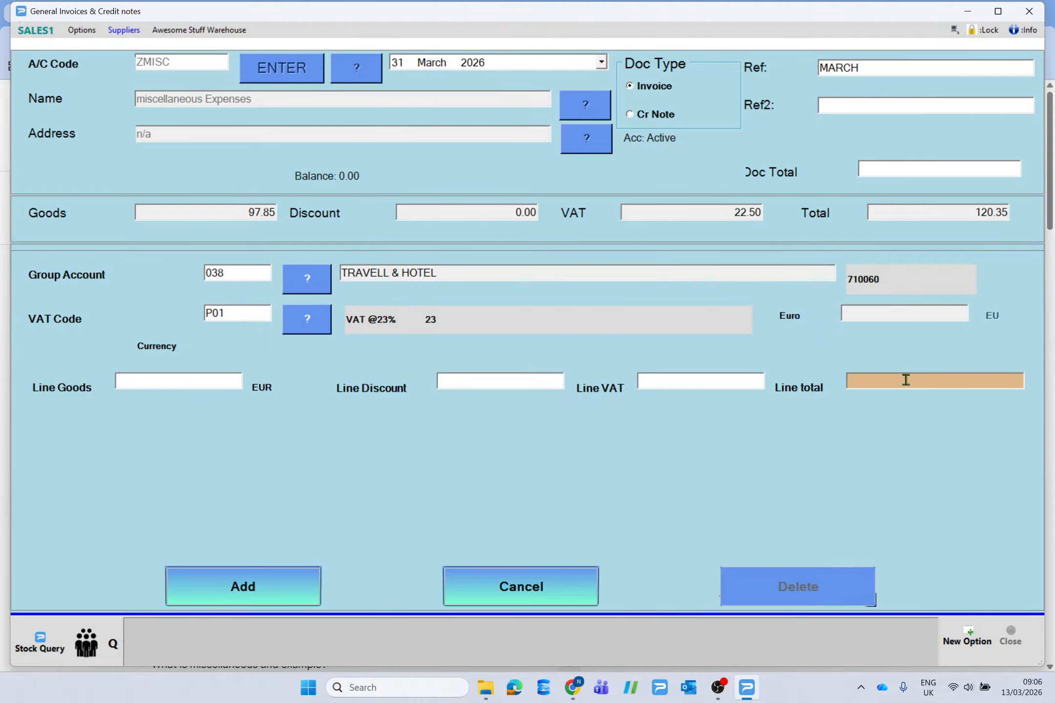
pyautogui.write('25')
pyautogui.click(242, 589)
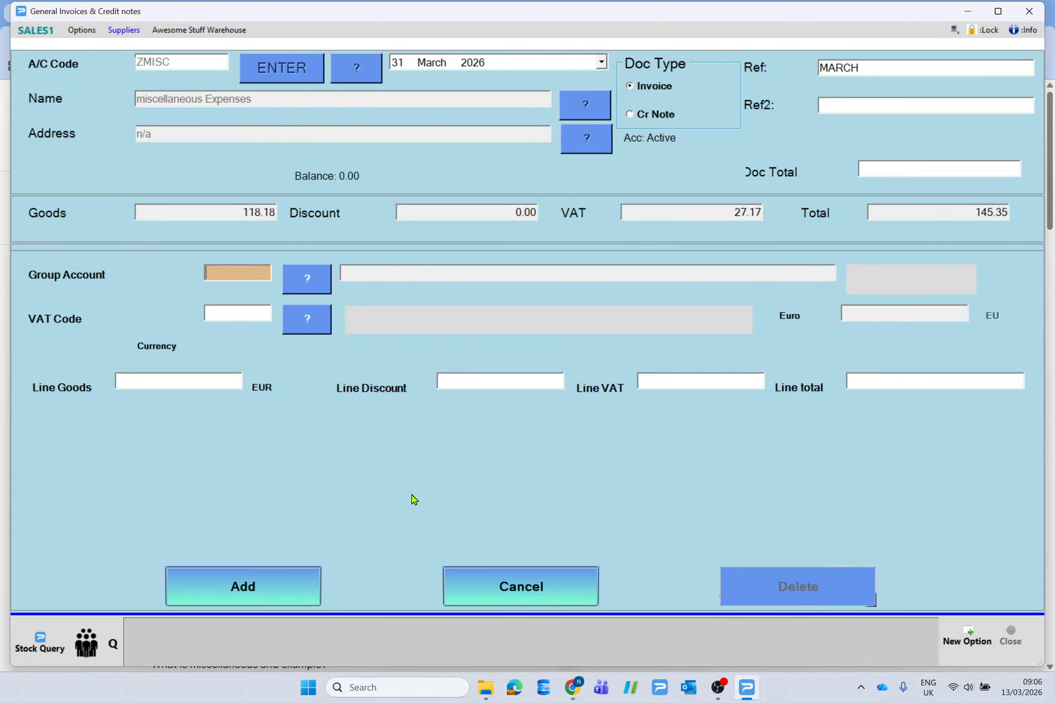
# Step: Finish entering expense lines, add the text line "TEST LINE 123", and save the miscellaneous expenses invoice
pyautogui.click(541, 584)
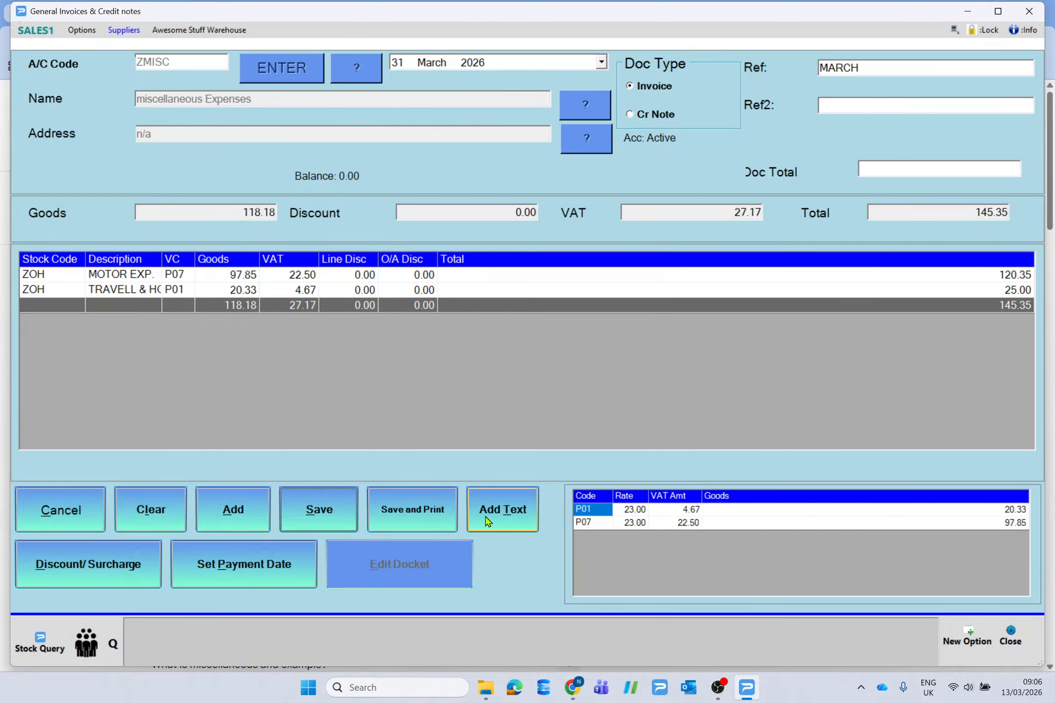
pyautogui.click(509, 519)
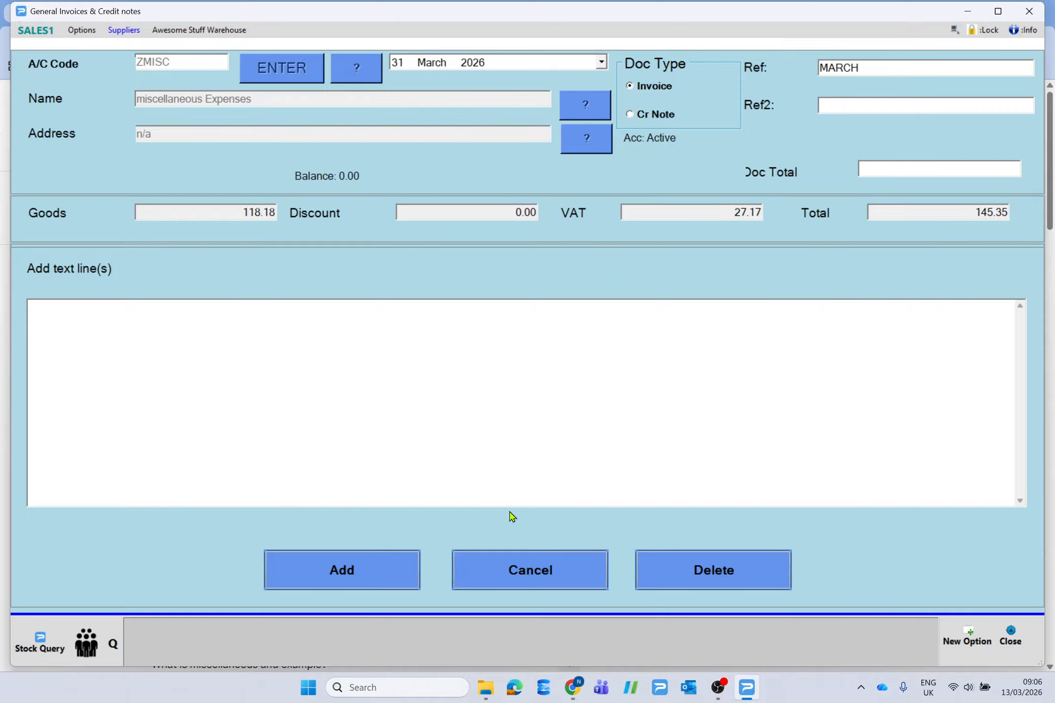
pyautogui.write('TEST LINE 123')
pyautogui.click(364, 567)
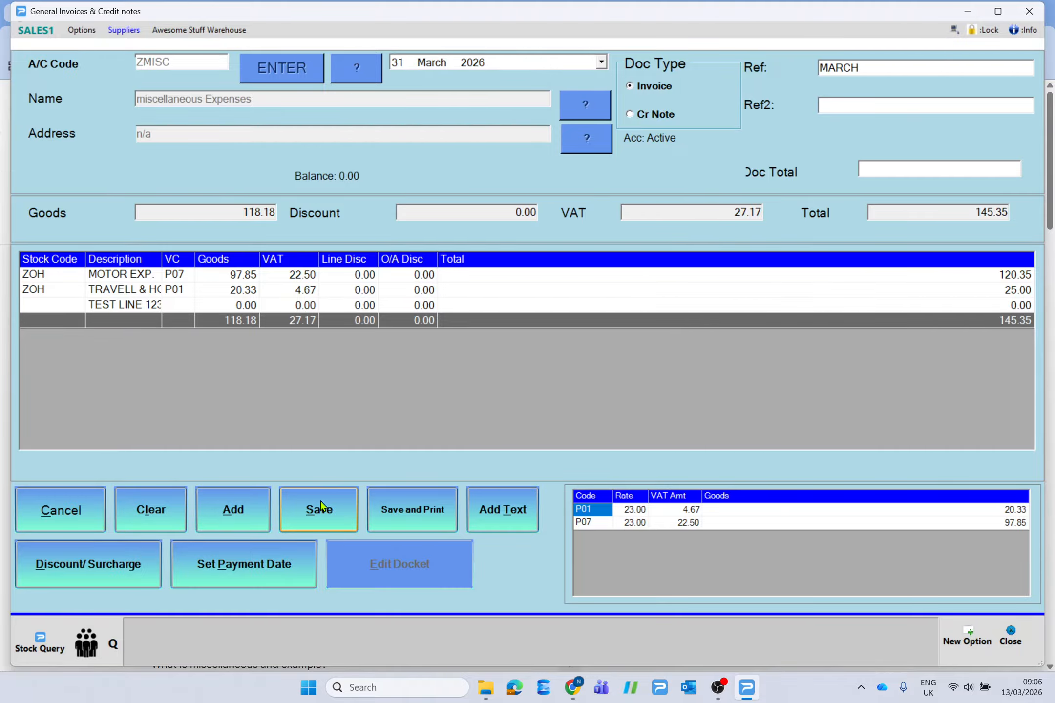
pyautogui.click(322, 517)
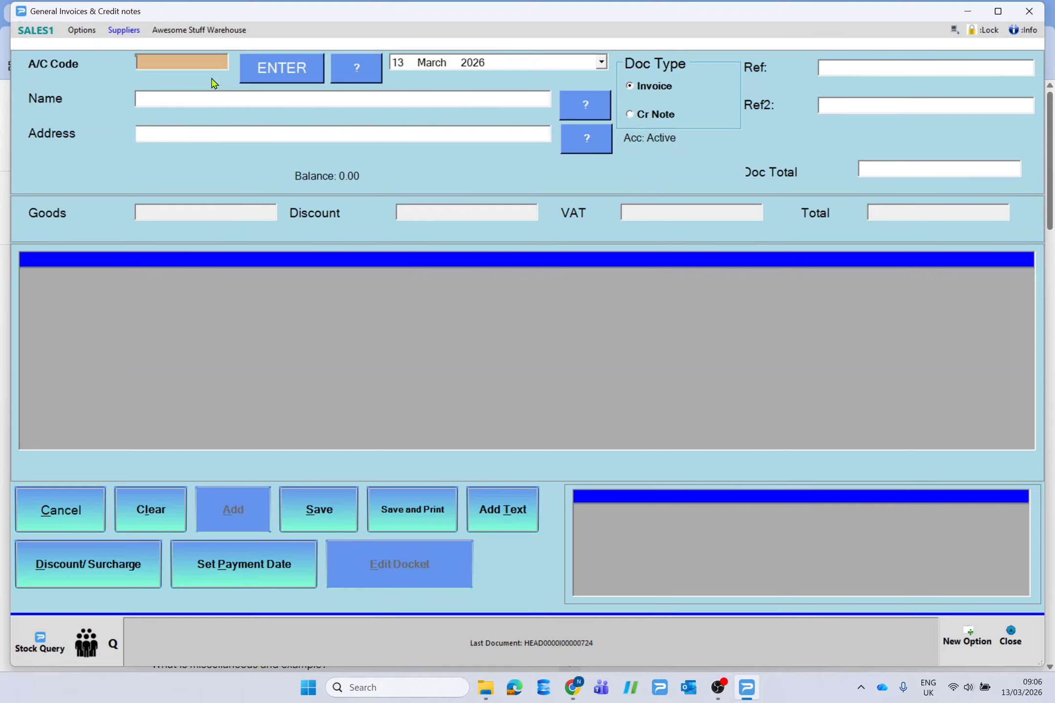
# Step: Start another invoice for account ESB with the reference REF 7891
pyautogui.write('ESB')
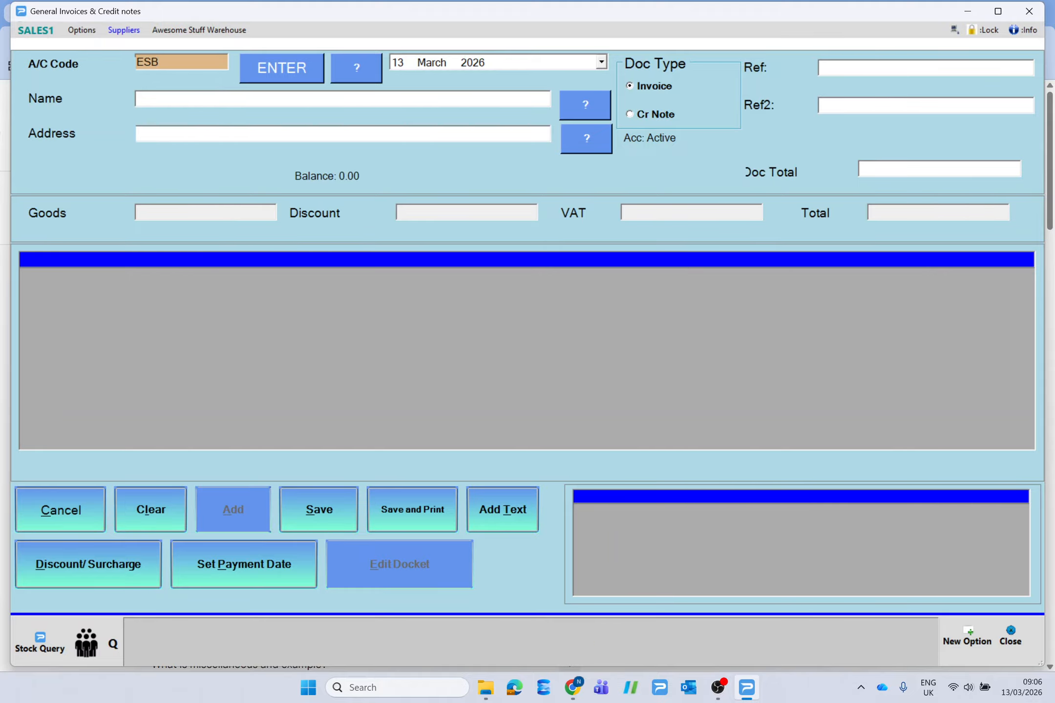
pyautogui.press('Return')
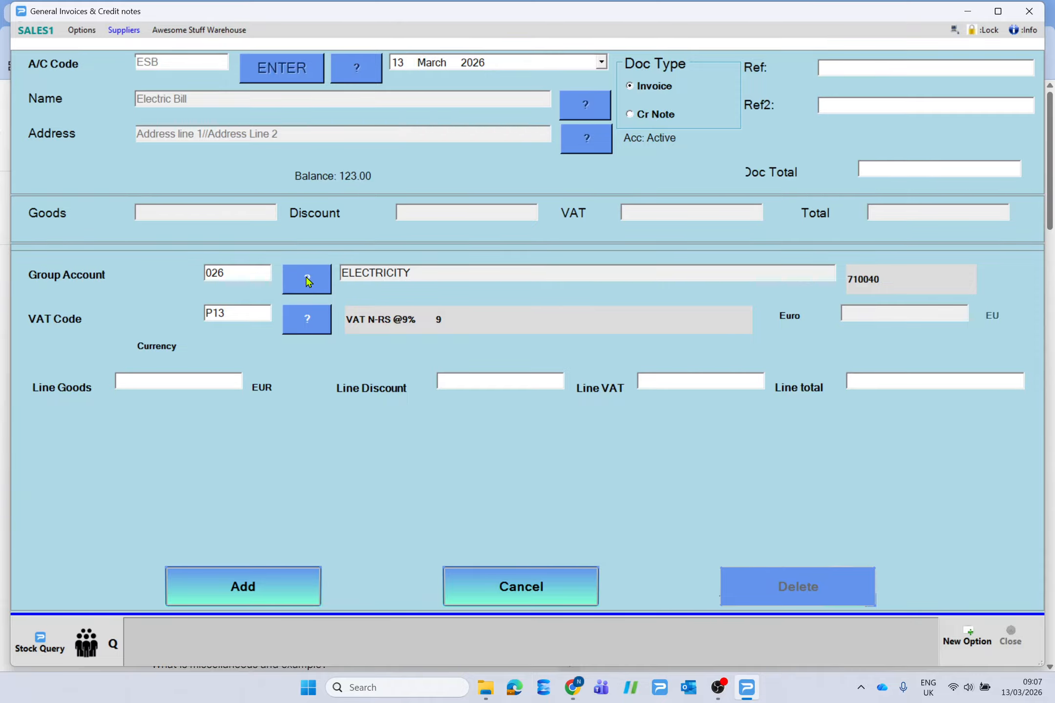
pyautogui.click(829, 68)
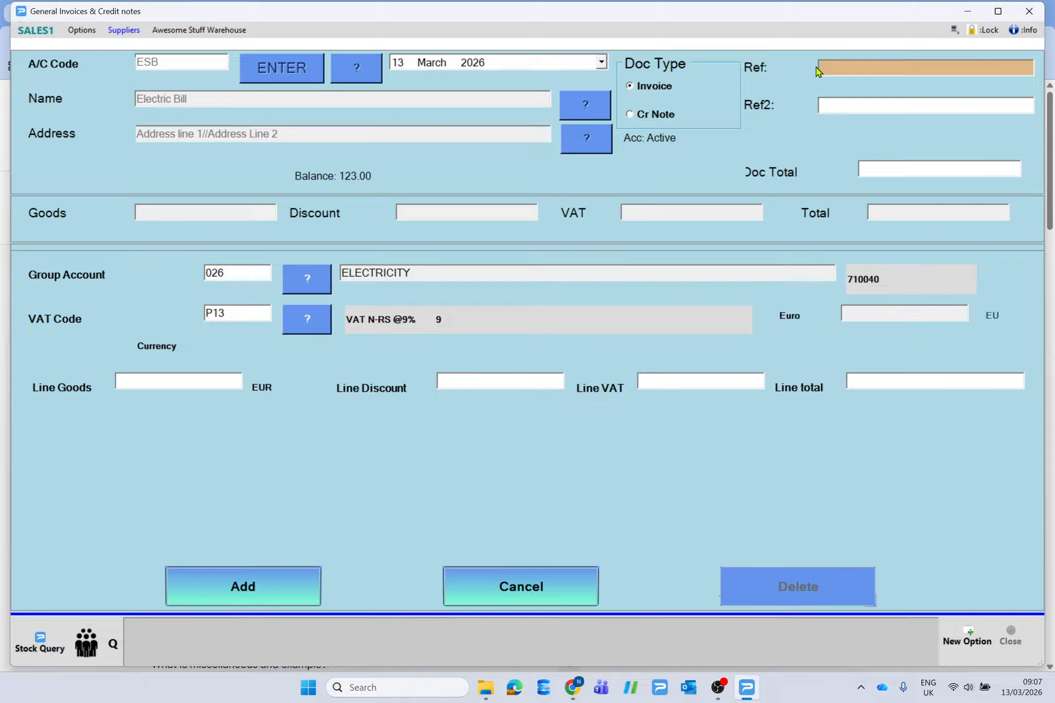
pyautogui.write('REF 7891')
# Step: Add the electricity line to the ESB invoice with a line total of 250
pyautogui.click(914, 381)
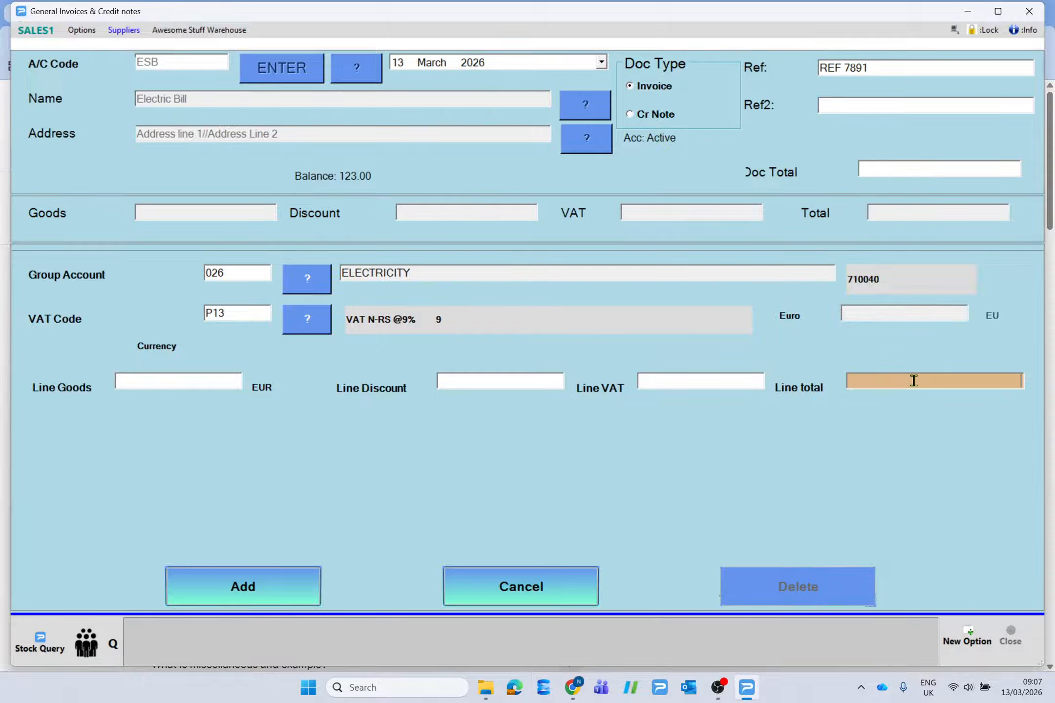
pyautogui.write('250')
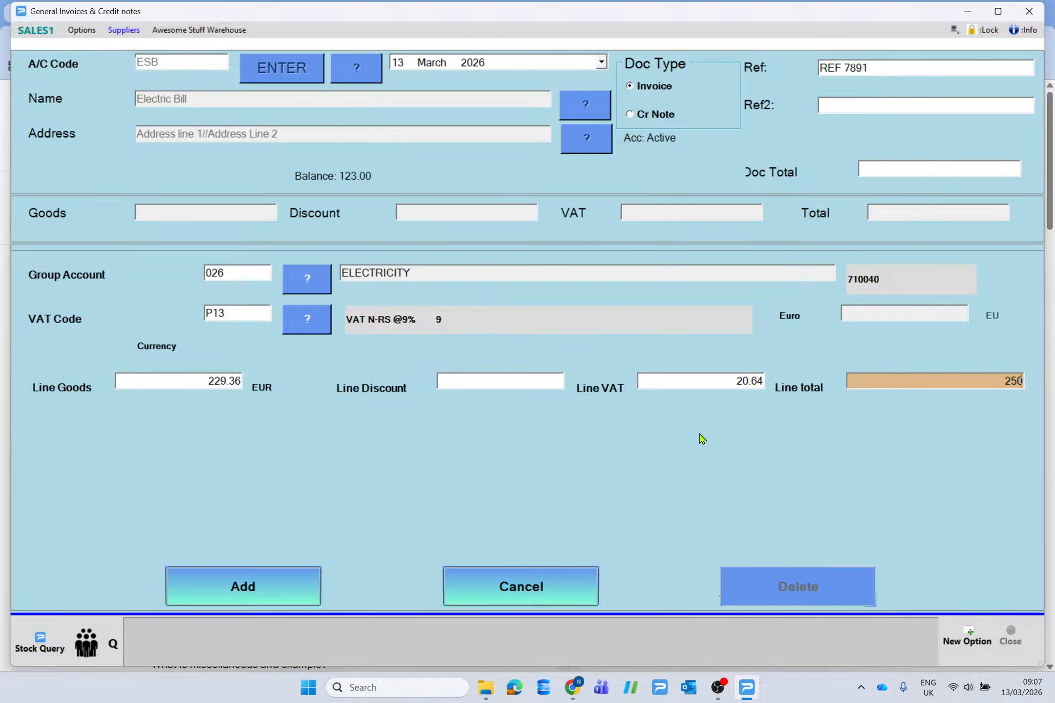
pyautogui.click(258, 593)
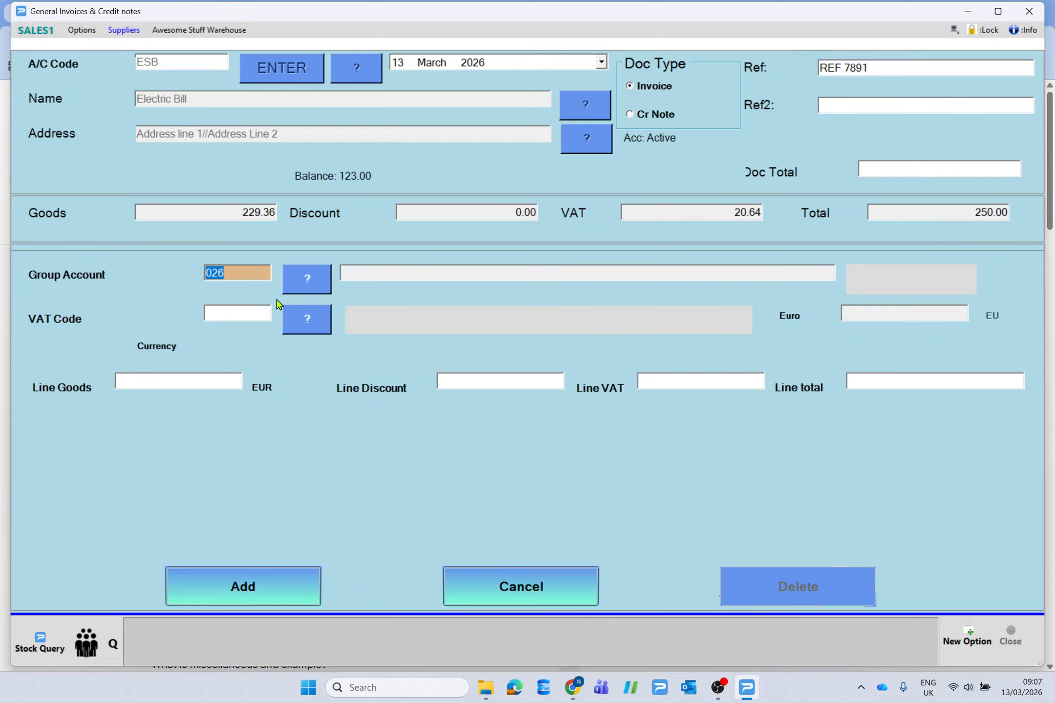
# Step: Finish line entry, save the ESB invoice, and return to the batch overview
pyautogui.click(539, 593)
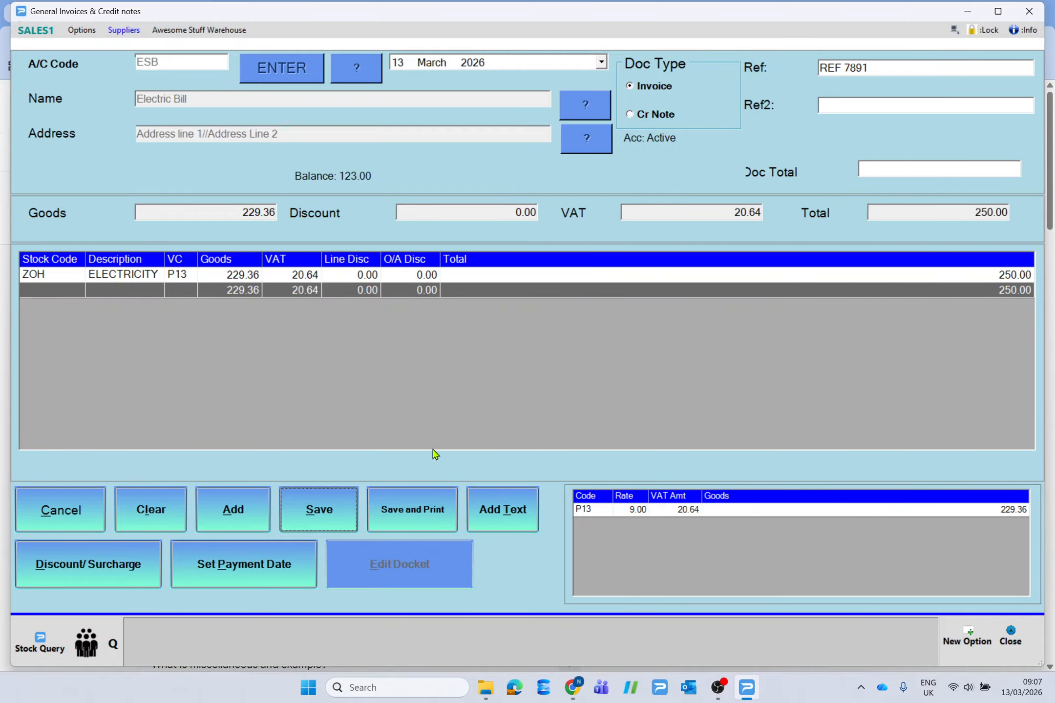
pyautogui.click(316, 514)
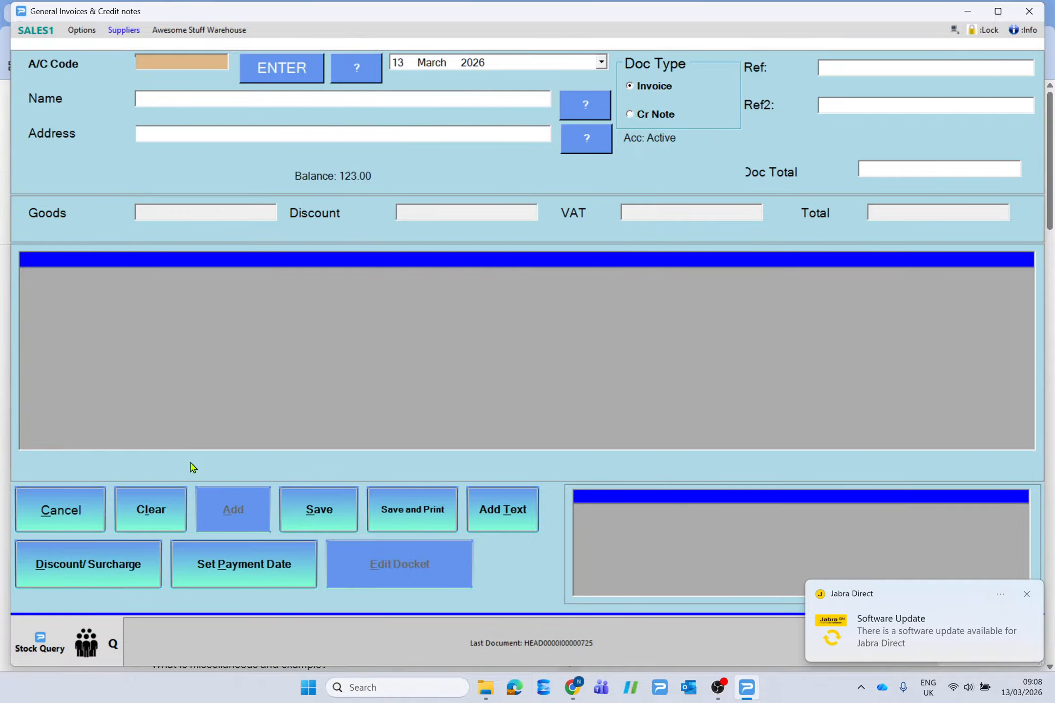
pyautogui.click(57, 513)
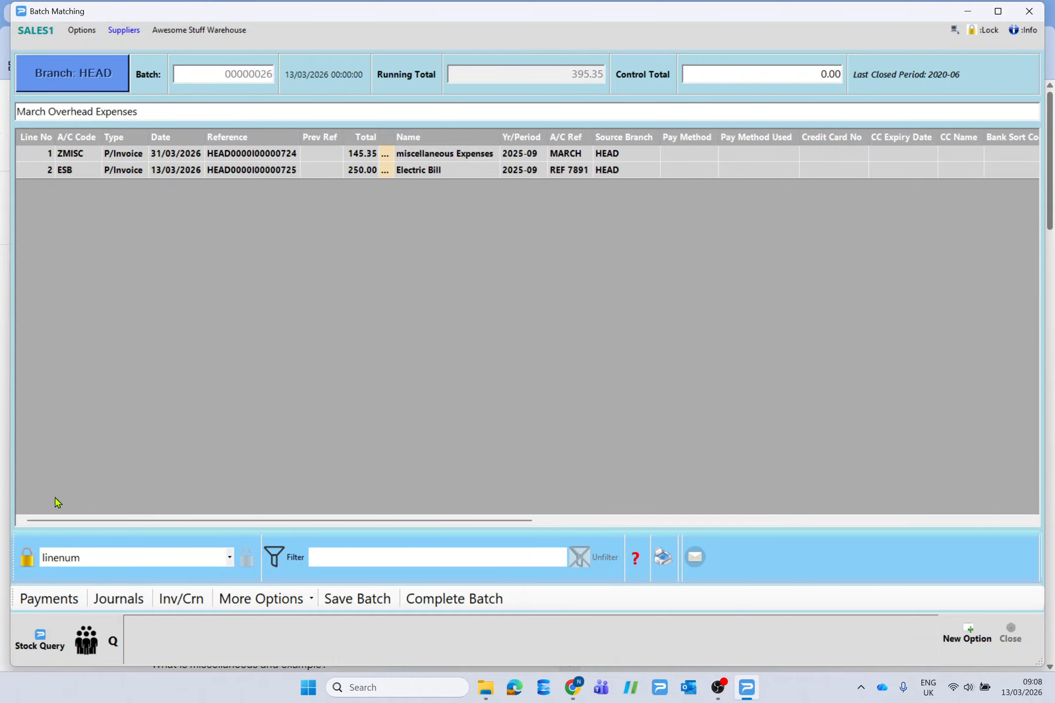
# Step: Start a supplier payment for account ESB dated 13/03/2026, with BANK TRF as the payment type
pyautogui.click(55, 601)
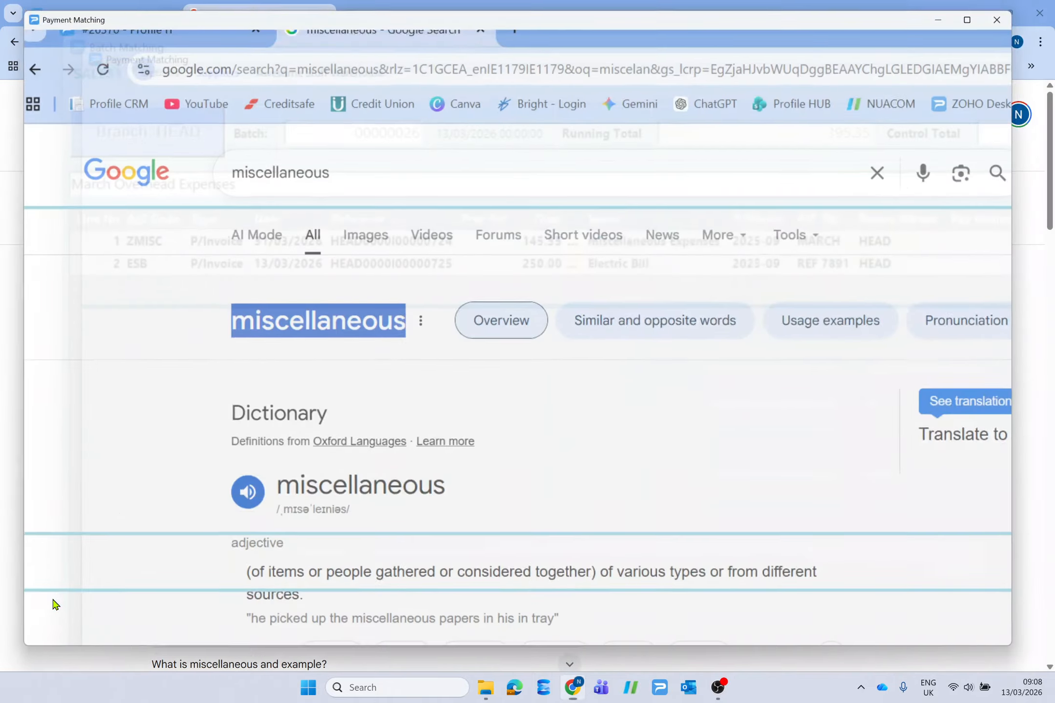
pyautogui.write('ES')
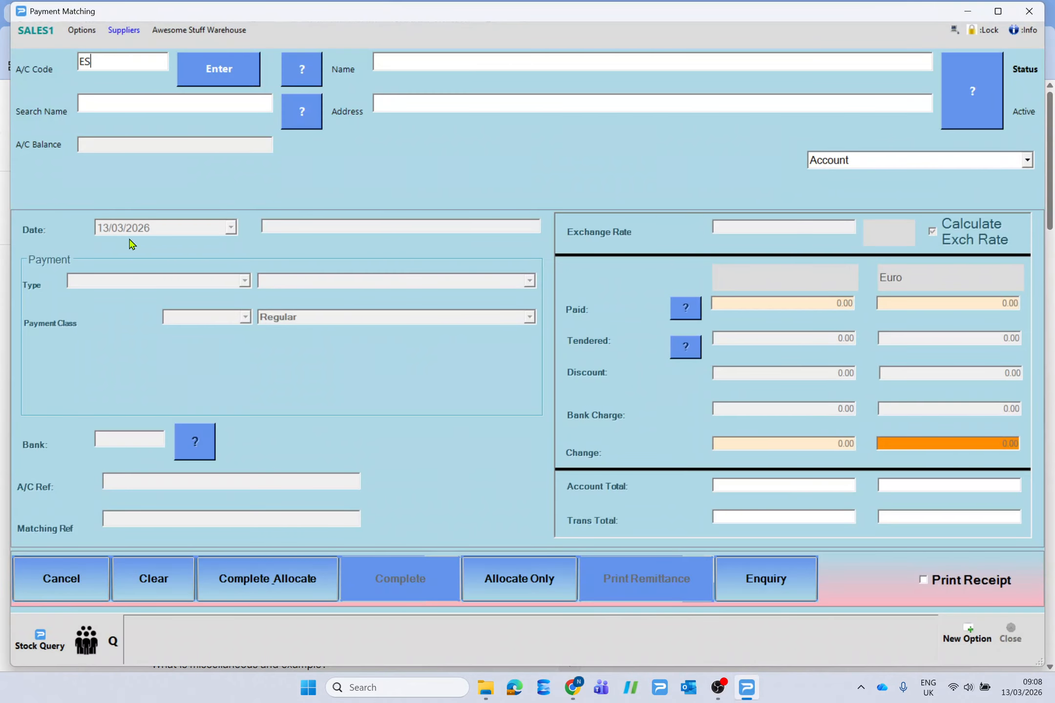
pyautogui.write('B')
pyautogui.press('Return')
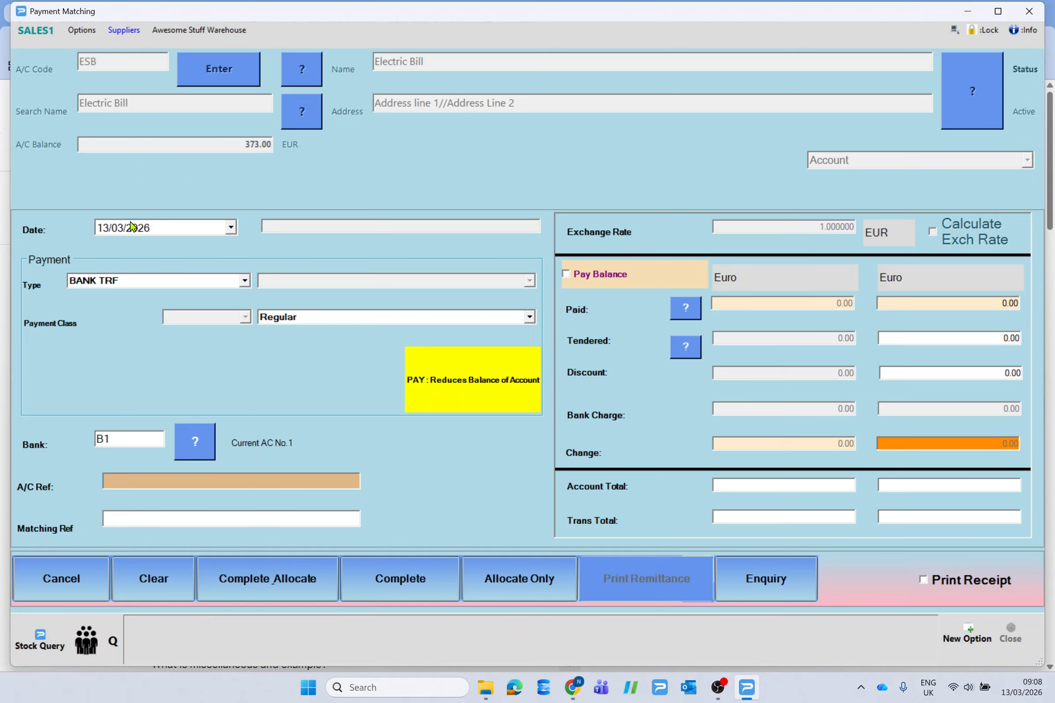
pyautogui.click(231, 228)
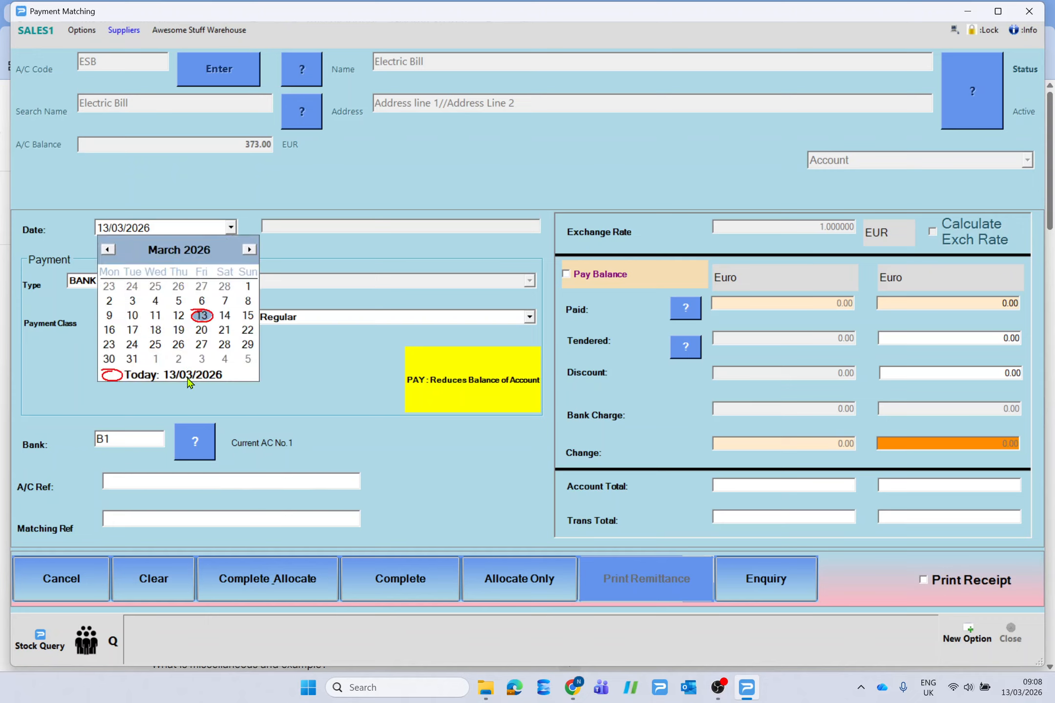
pyautogui.click(202, 318)
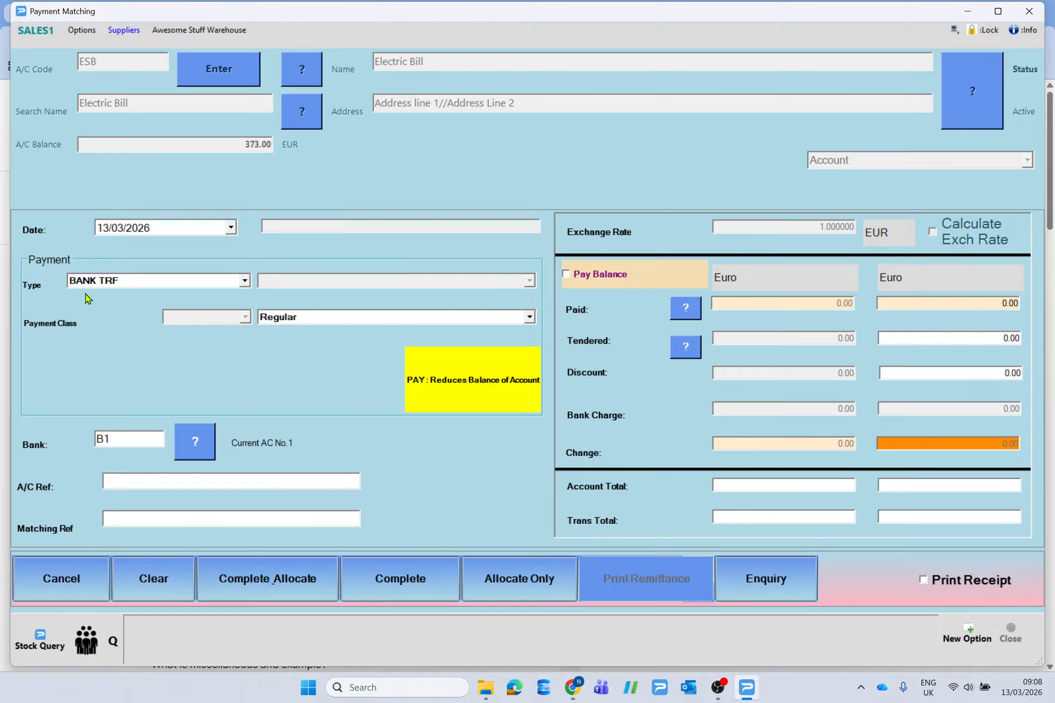
pyautogui.click(244, 282)
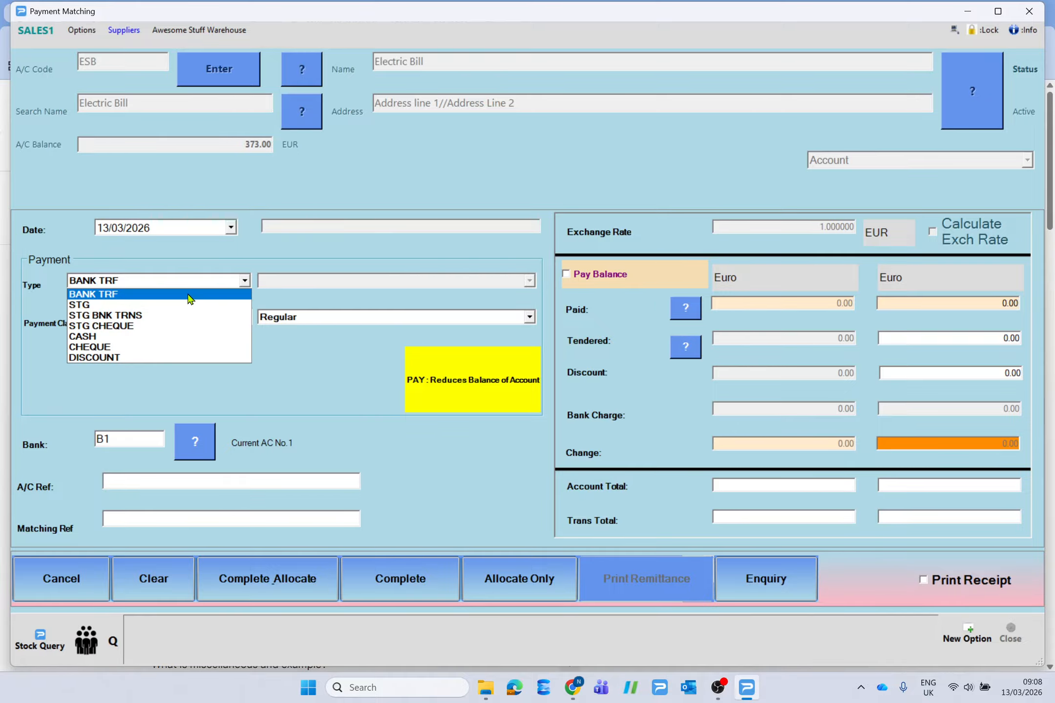
pyautogui.click(160, 296)
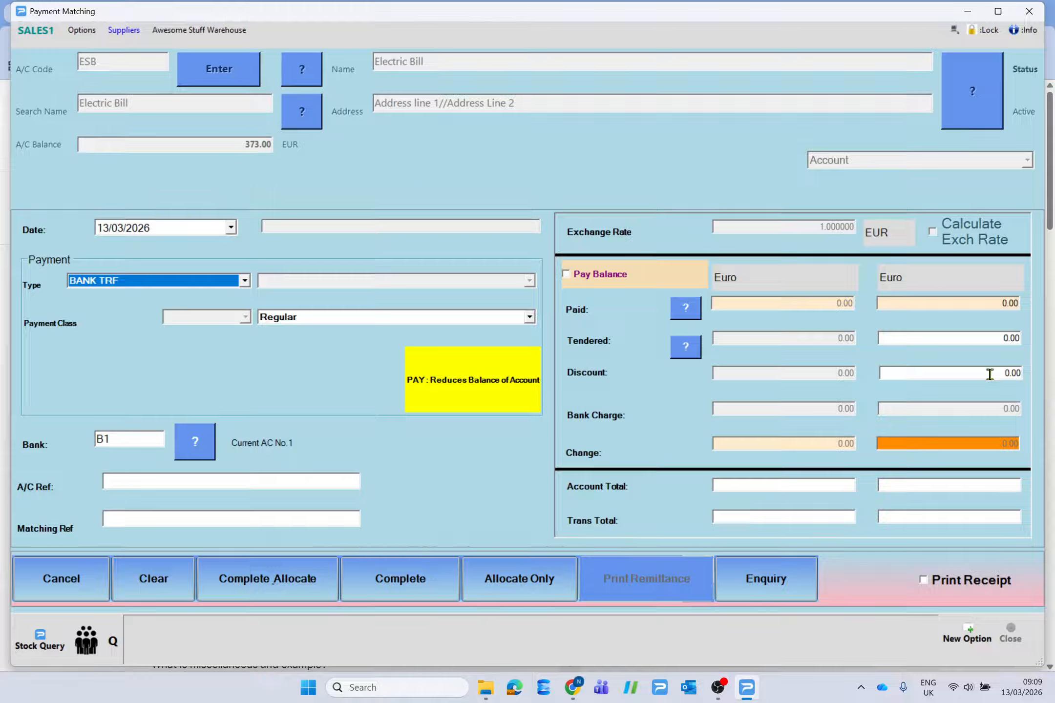
# Step: Set the tendered amount to 373 and complete the ESB payment, allocating it to the open invoices with automatic matching
pyautogui.click(1003, 339)
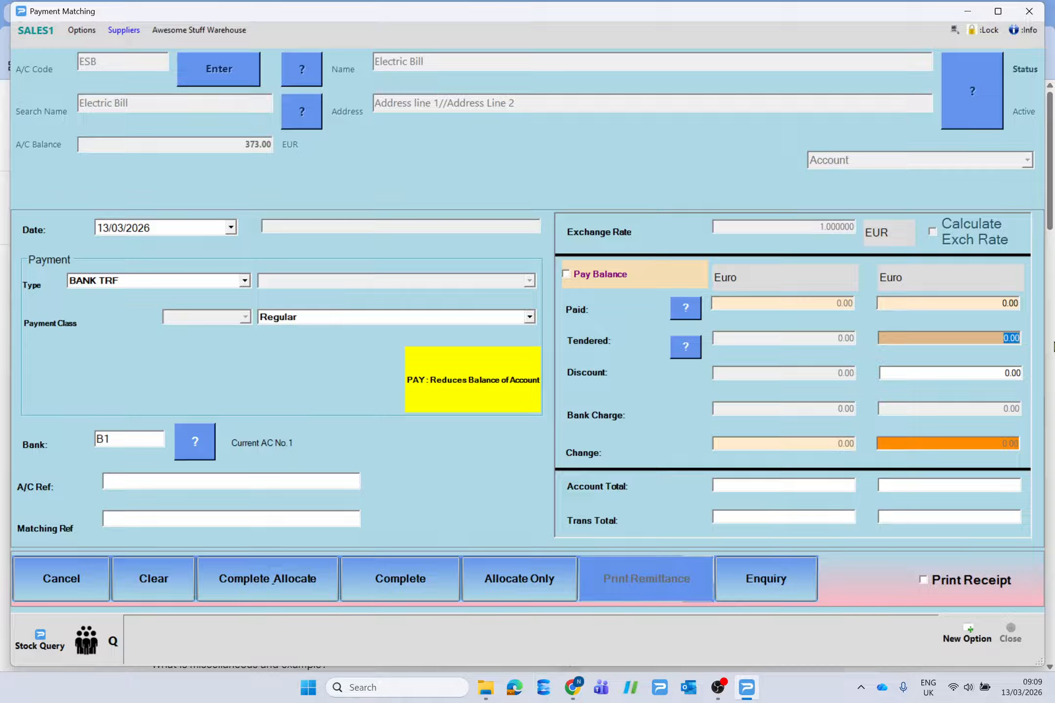
pyautogui.write('373')
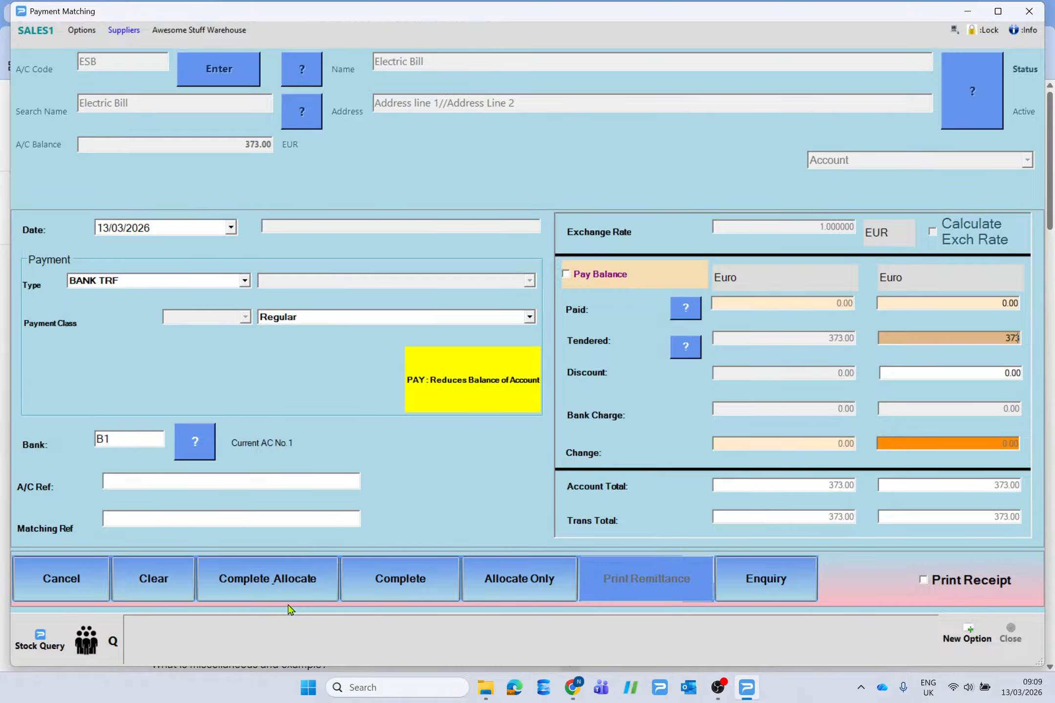
pyautogui.click(279, 584)
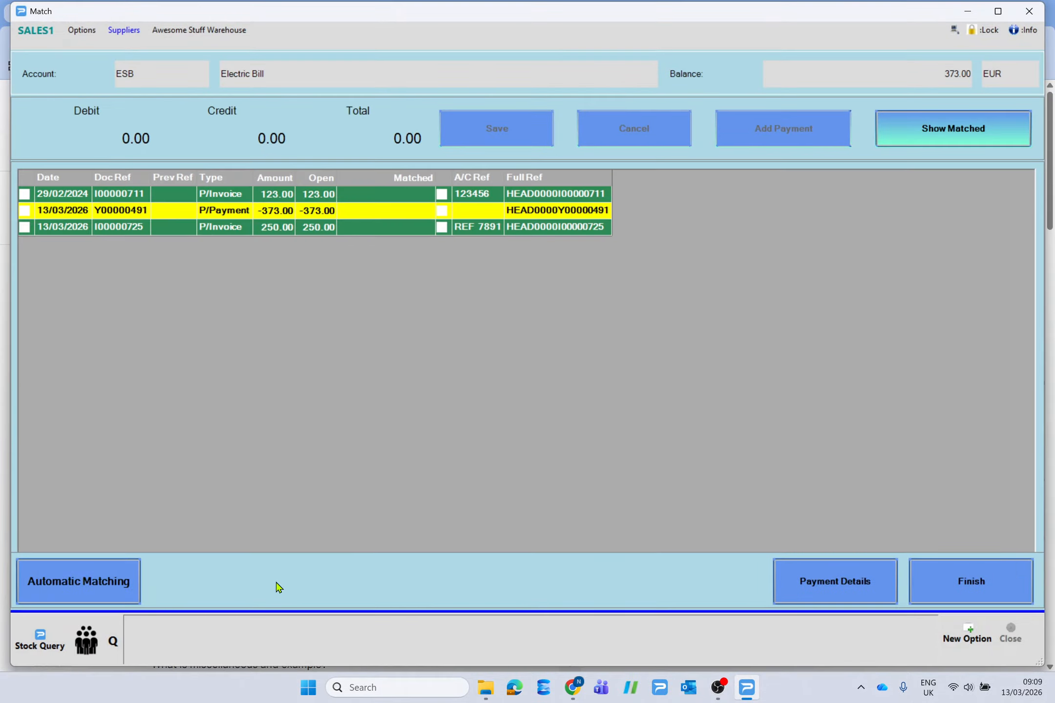
pyautogui.click(79, 594)
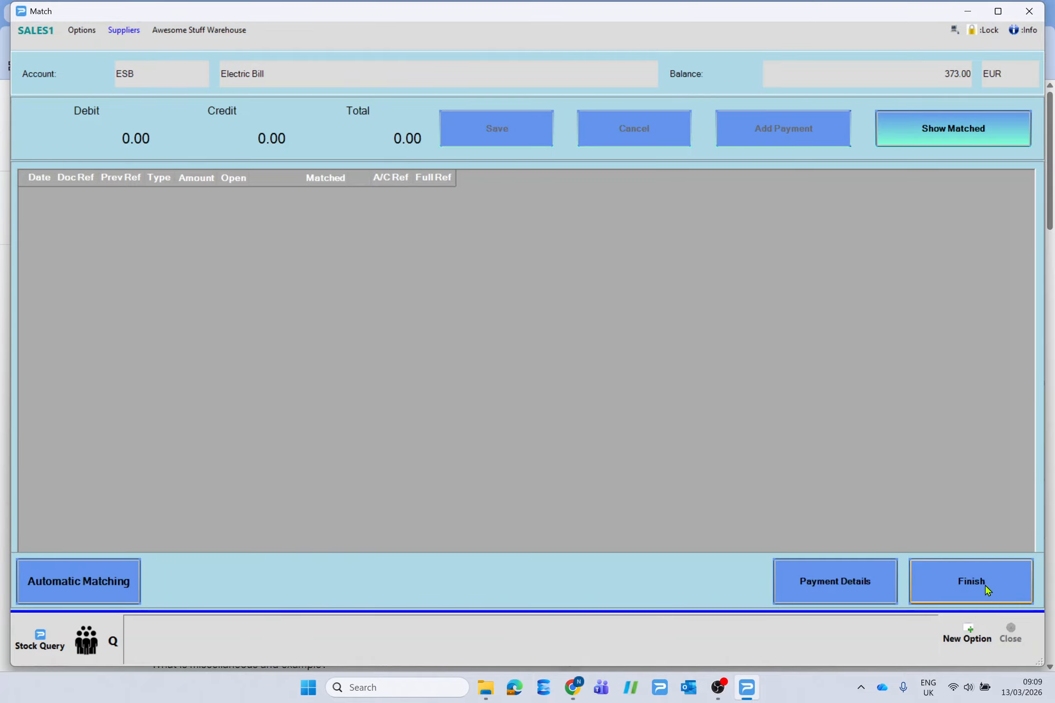
pyautogui.click(987, 589)
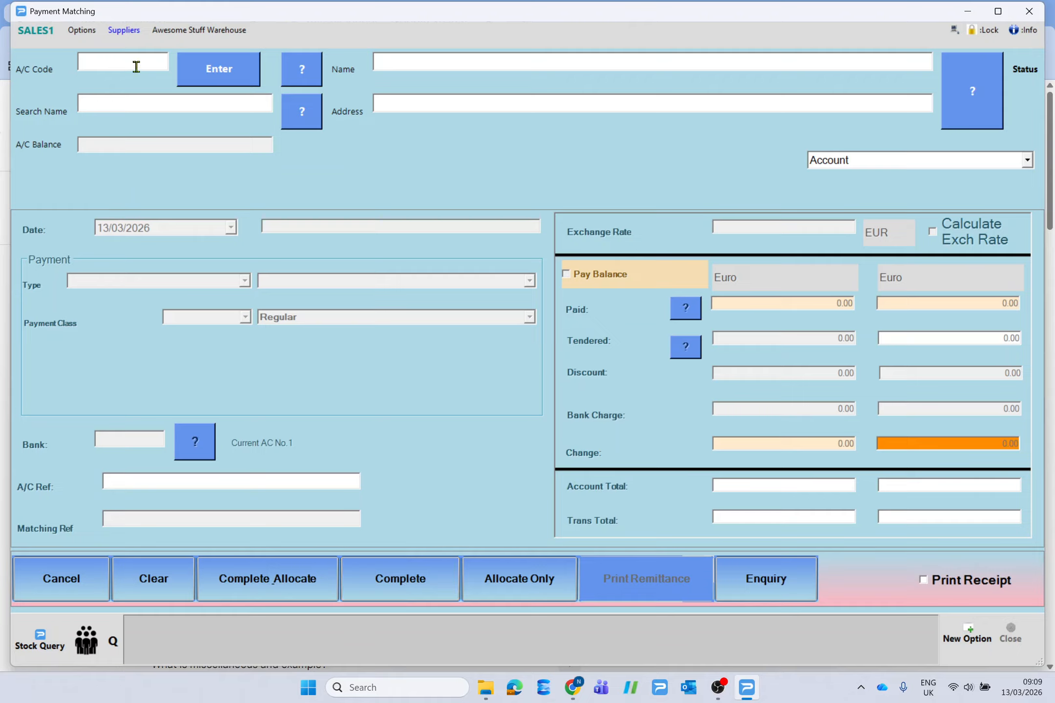
pyautogui.write('ZMISC')
pyautogui.press('Return')
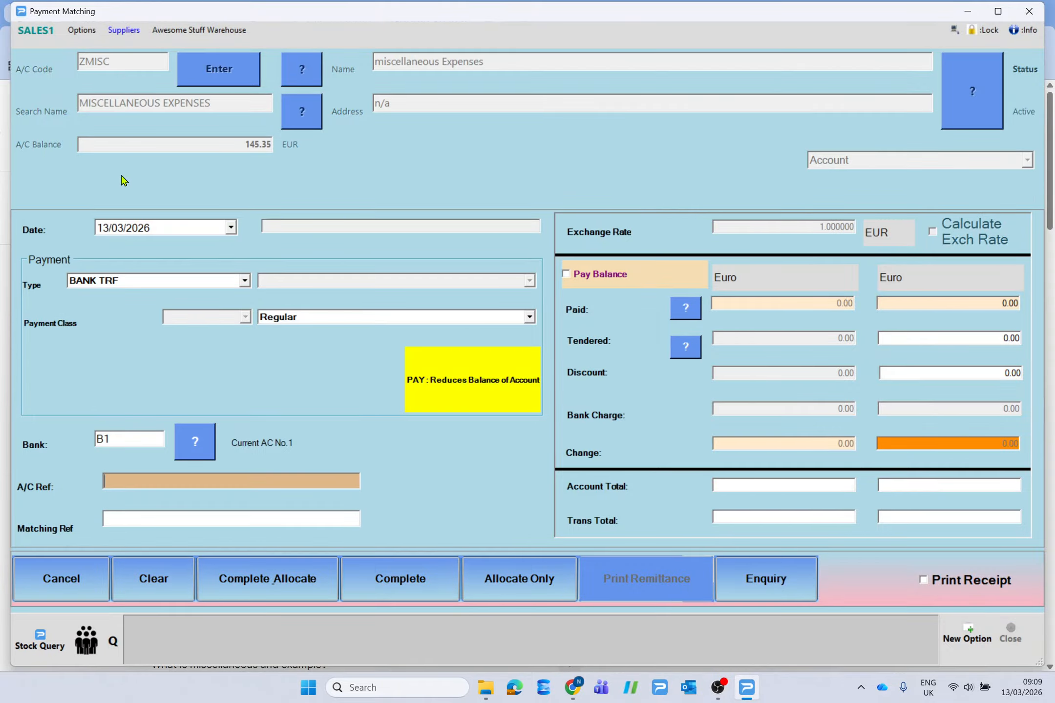
pyautogui.click(246, 281)
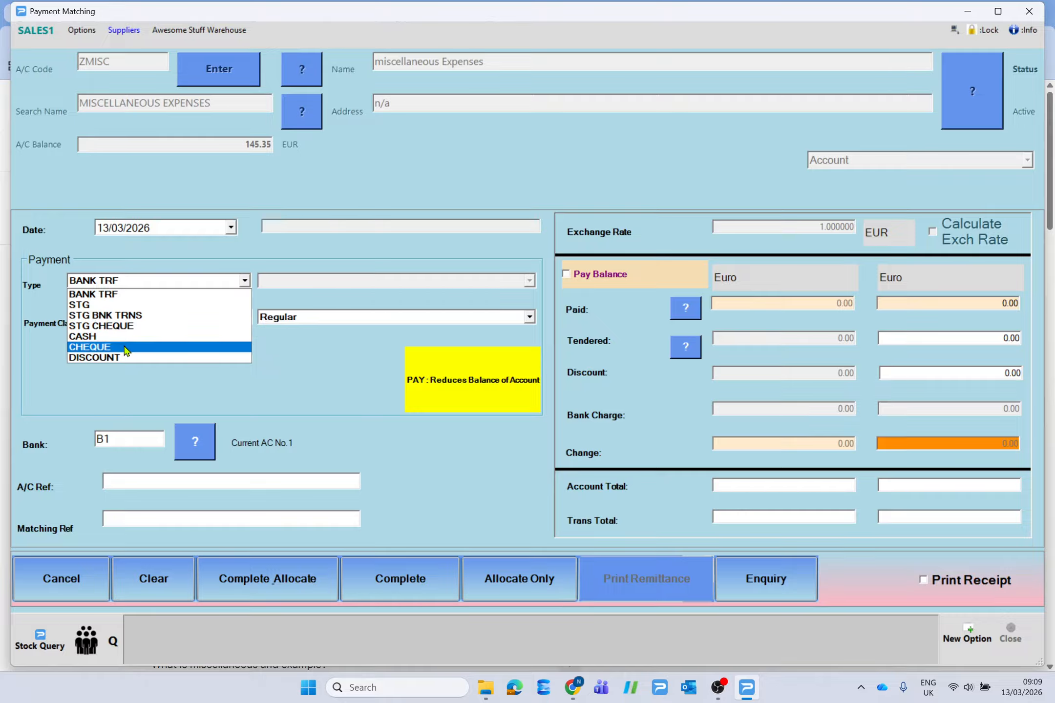
pyautogui.click(320, 355)
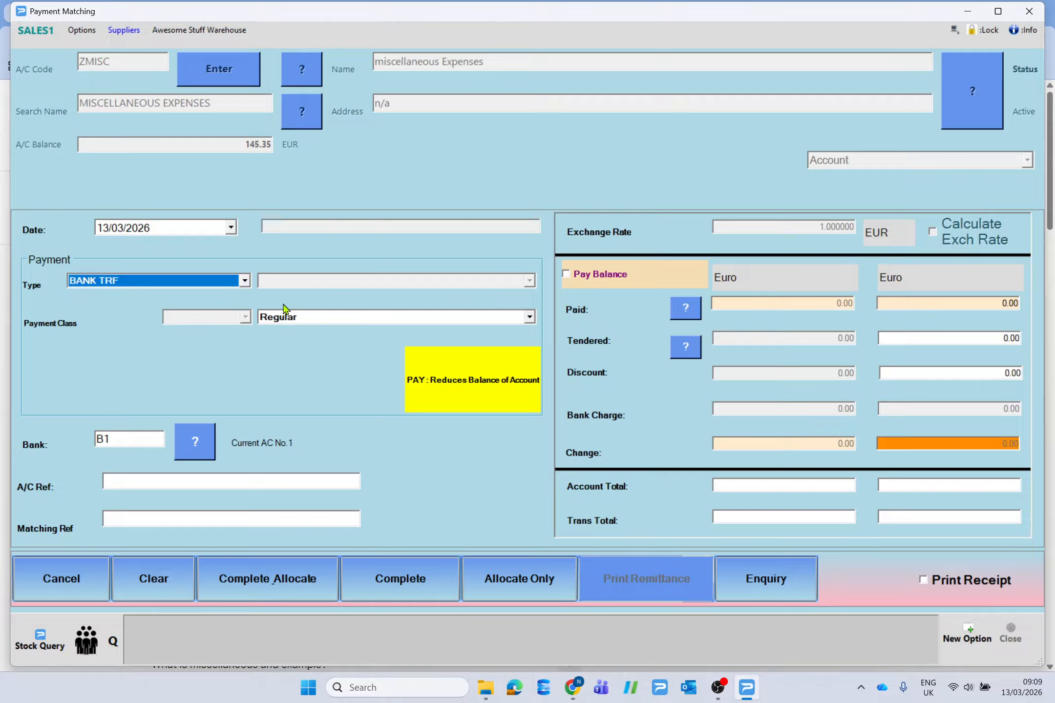
# Step: Leave payment entry, set the batch's control total to 768.35, and complete the batch
pyautogui.click(55, 585)
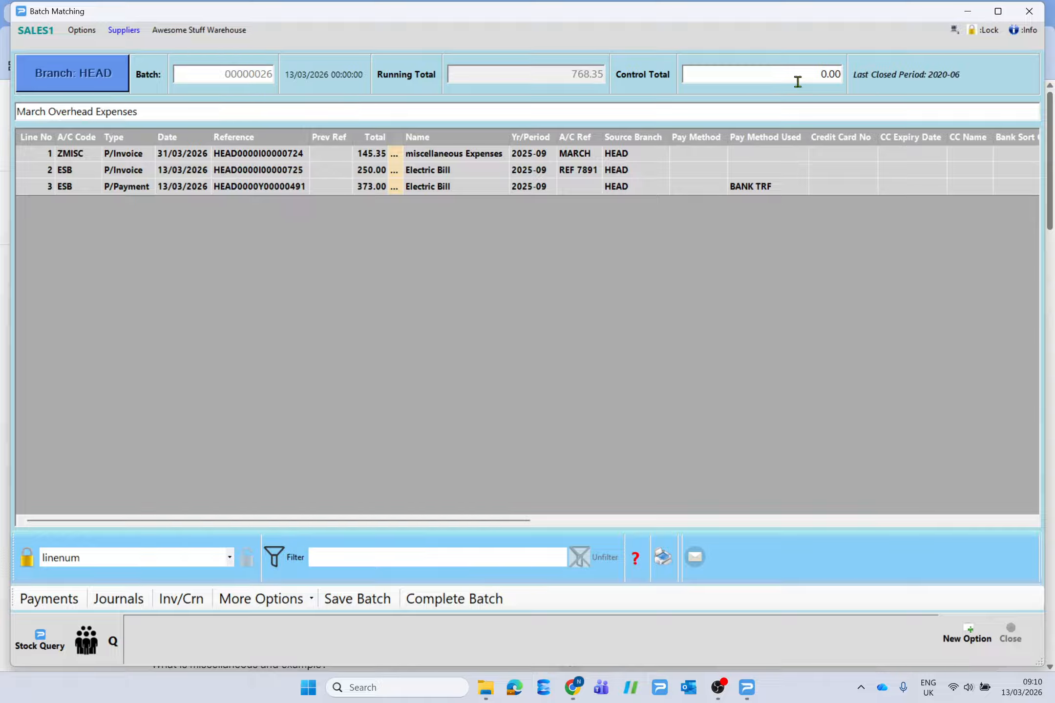
pyautogui.click(812, 75)
pyautogui.write('768.35')
pyautogui.click(482, 606)
pyautogui.click(580, 368)
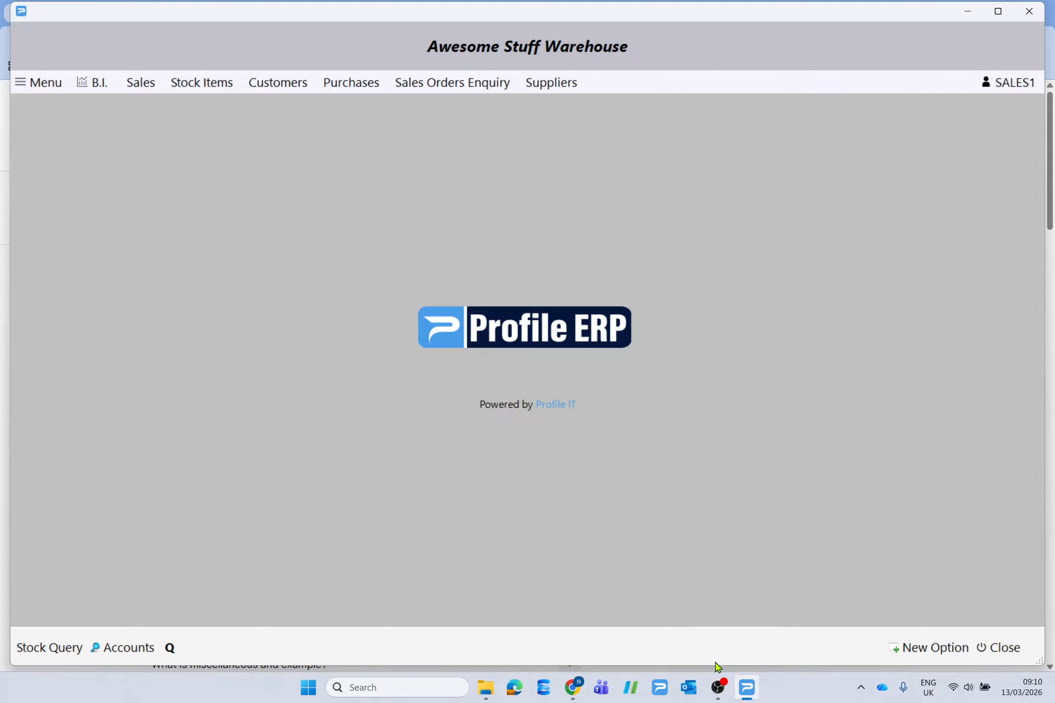
pyautogui.click(720, 689)
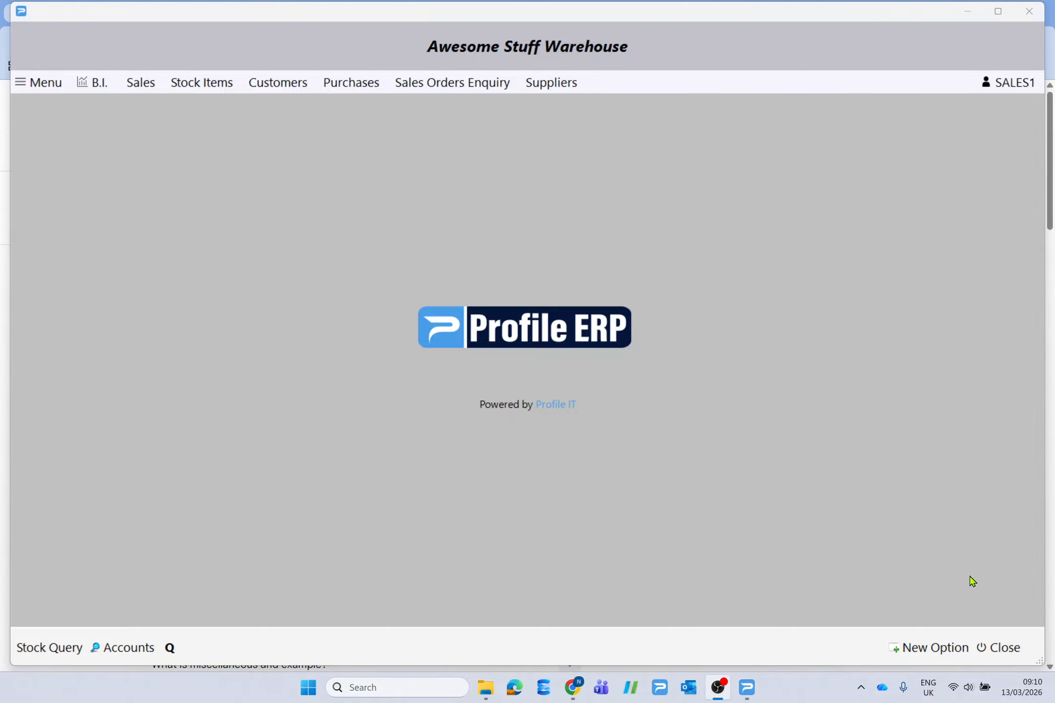